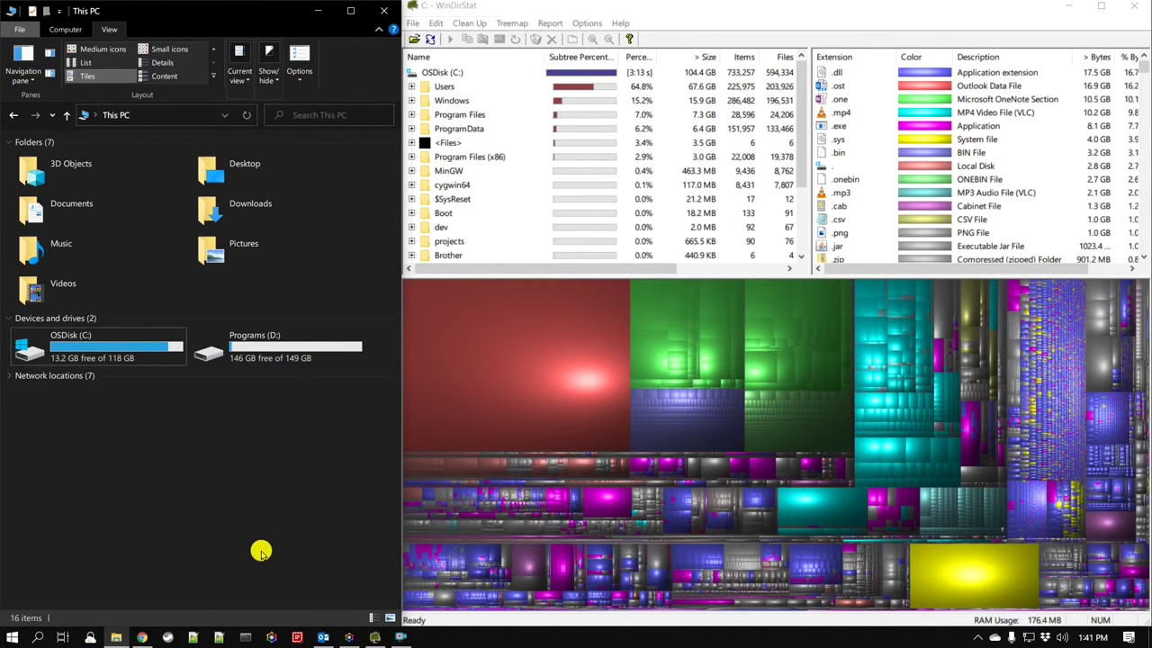
Step: Examine the free space on the OSDisk (C:) drive in File Explorer
{"action": "left_click", "coordinate": [641, 6]}
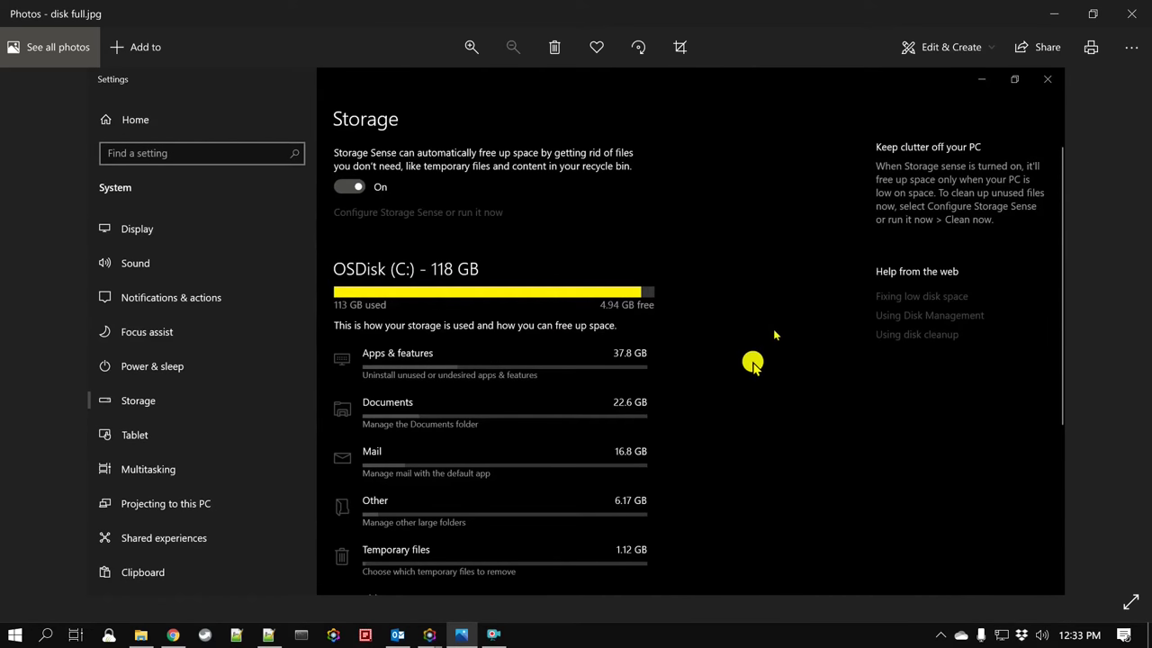
{"action": "left_click", "coordinate": [140, 636]}
{"action": "mouse_move", "coordinate": [306, 359]}
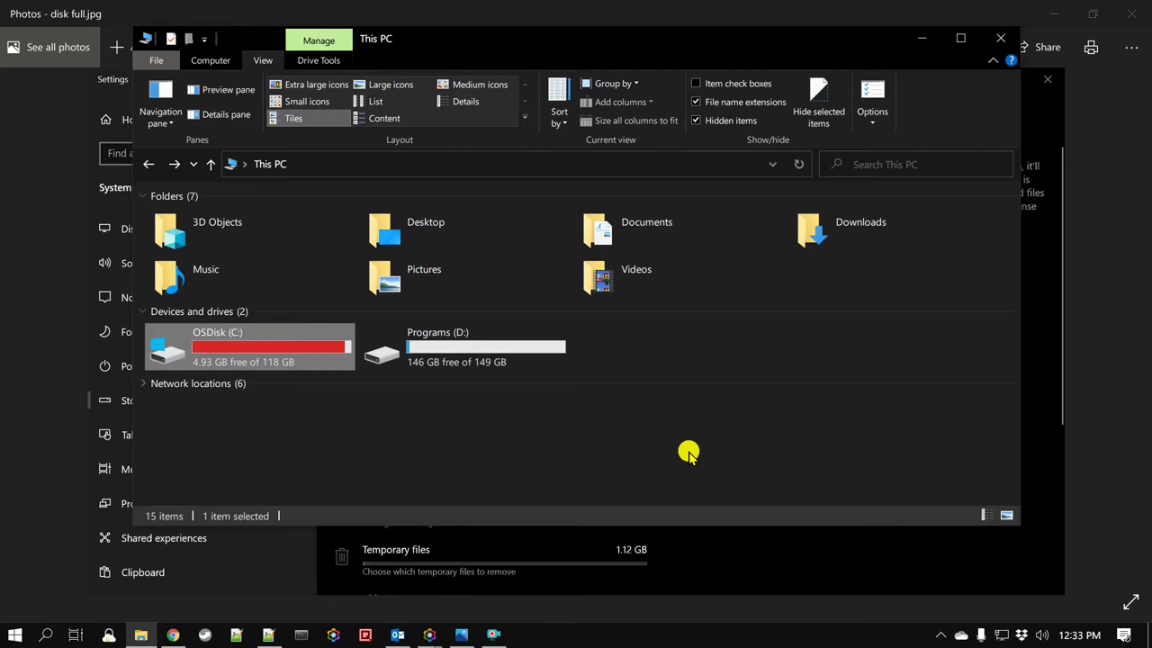
{"action": "left_click", "coordinate": [49, 306]}
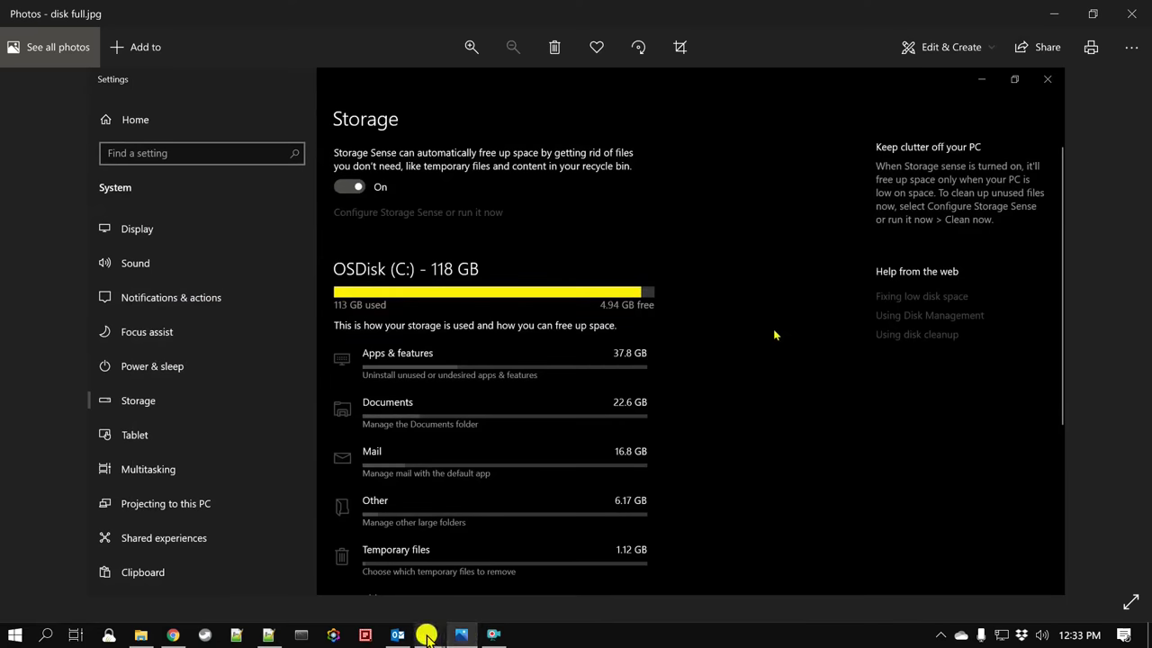
Step: Switch to the WinDirStat mind map and expand the "What is it used for?" branch to show its subtopics
{"action": "mouse_move", "coordinate": [430, 634]}
{"action": "left_click", "coordinate": [519, 571]}
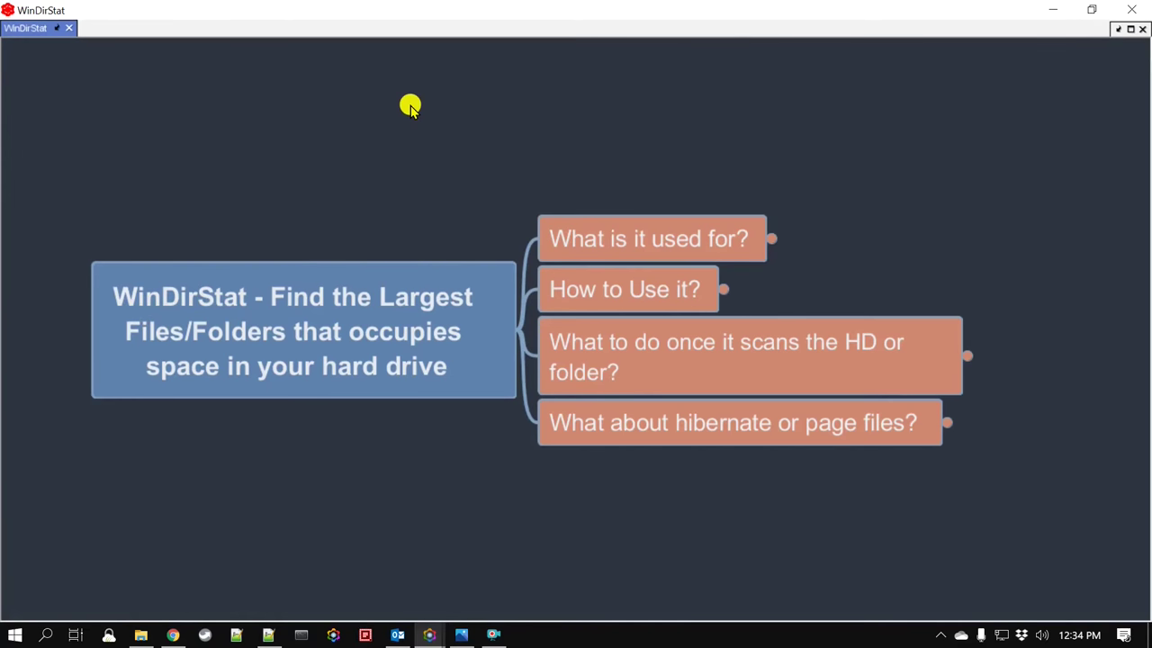
{"action": "mouse_move", "coordinate": [438, 174]}
{"action": "left_mouse_down"}
{"action": "mouse_move", "coordinate": [421, 151]}
{"action": "mouse_move", "coordinate": [427, 172]}
{"action": "left_mouse_up"}
{"action": "left_click", "coordinate": [761, 237]}
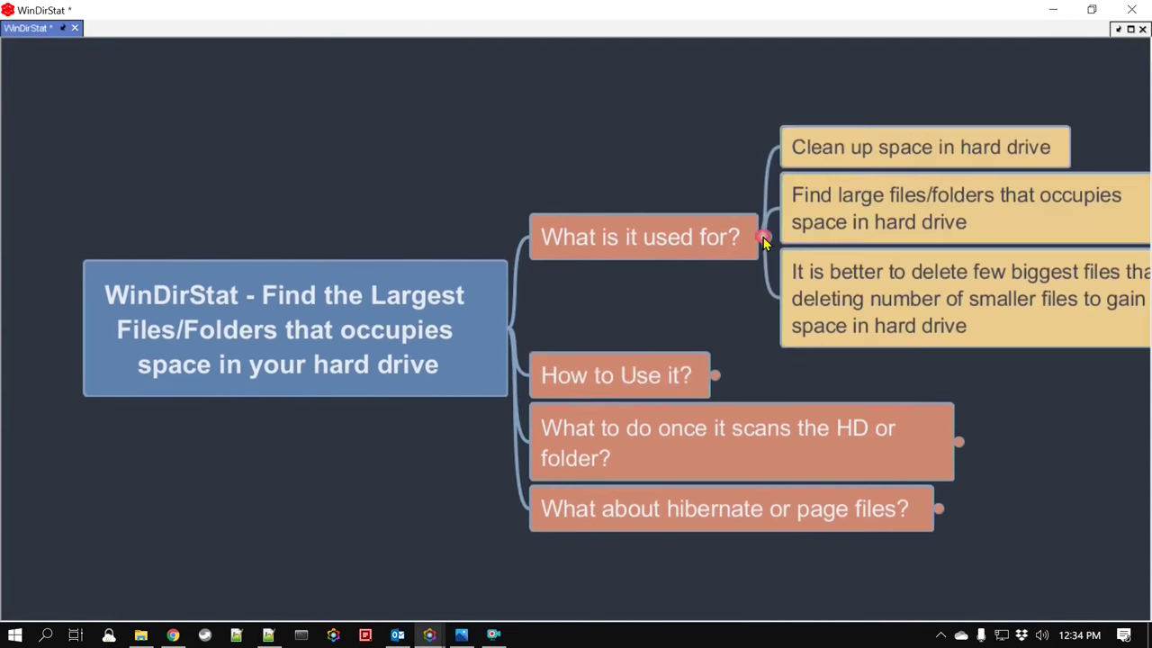
{"action": "left_click_drag", "start_coordinate": [726, 324], "coordinate": [638, 311]}
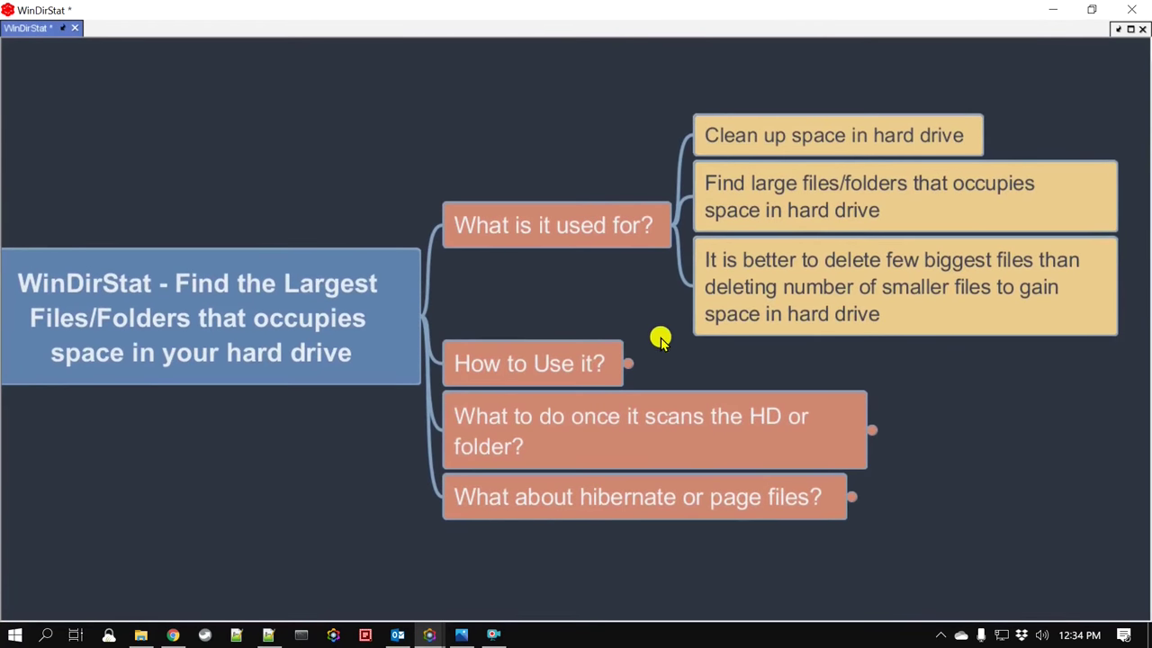
{"action": "scroll", "coordinate": [660, 338], "scroll_direction": "down", "scroll_amount": 1}
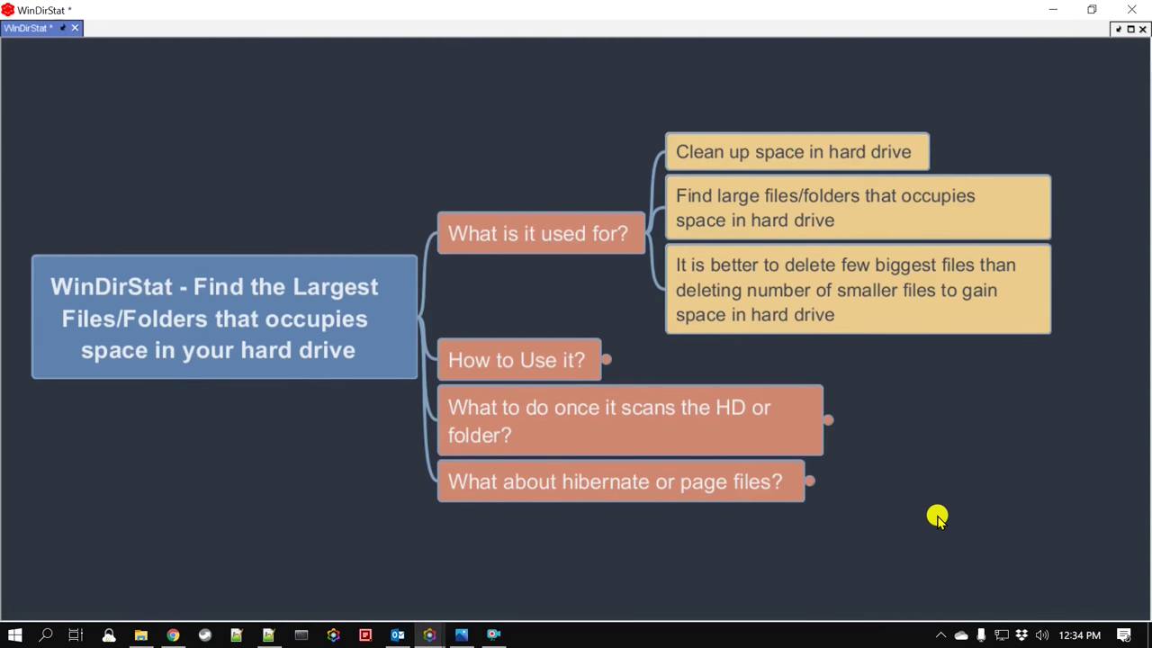
Step: Highlight the subtopics on finding large files and deleting the biggest ones, and expand the "How to Use it?" branch
{"action": "left_click", "coordinate": [785, 205]}
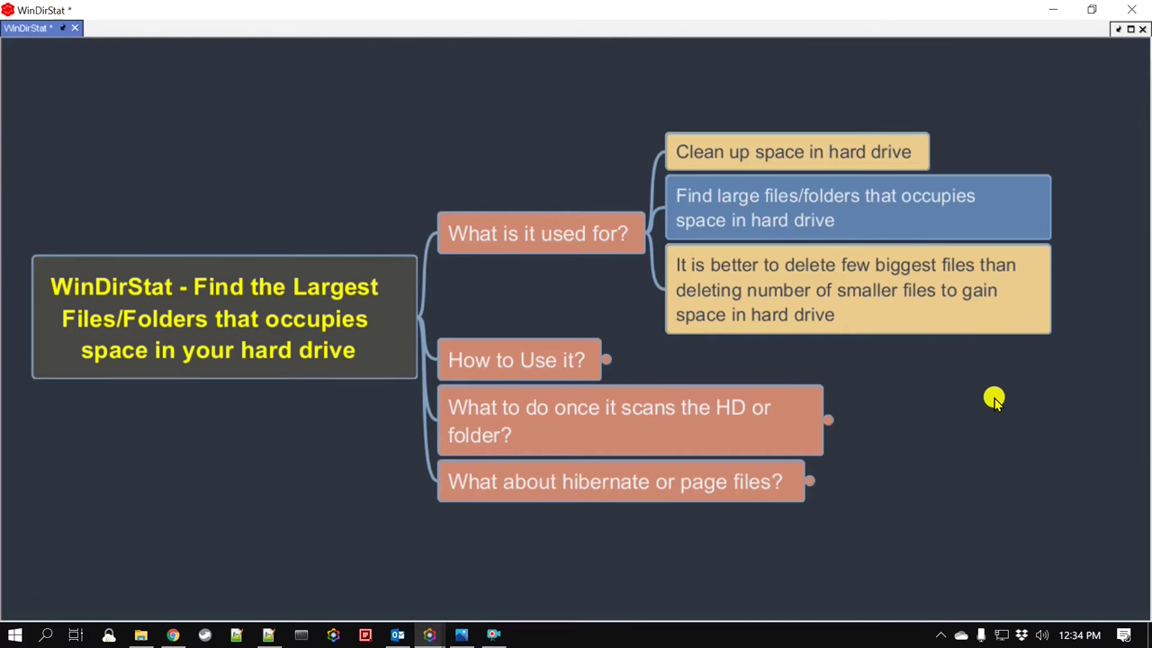
{"action": "left_click", "coordinate": [869, 295]}
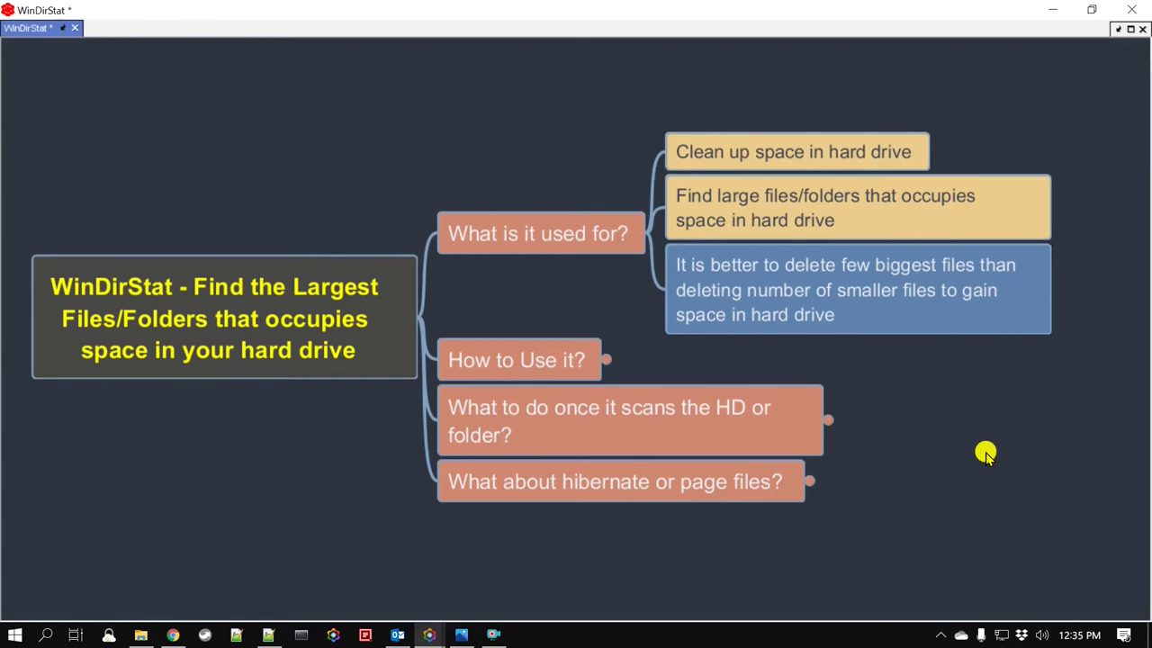
{"action": "left_click_drag", "start_coordinate": [986, 455], "coordinate": [972, 441]}
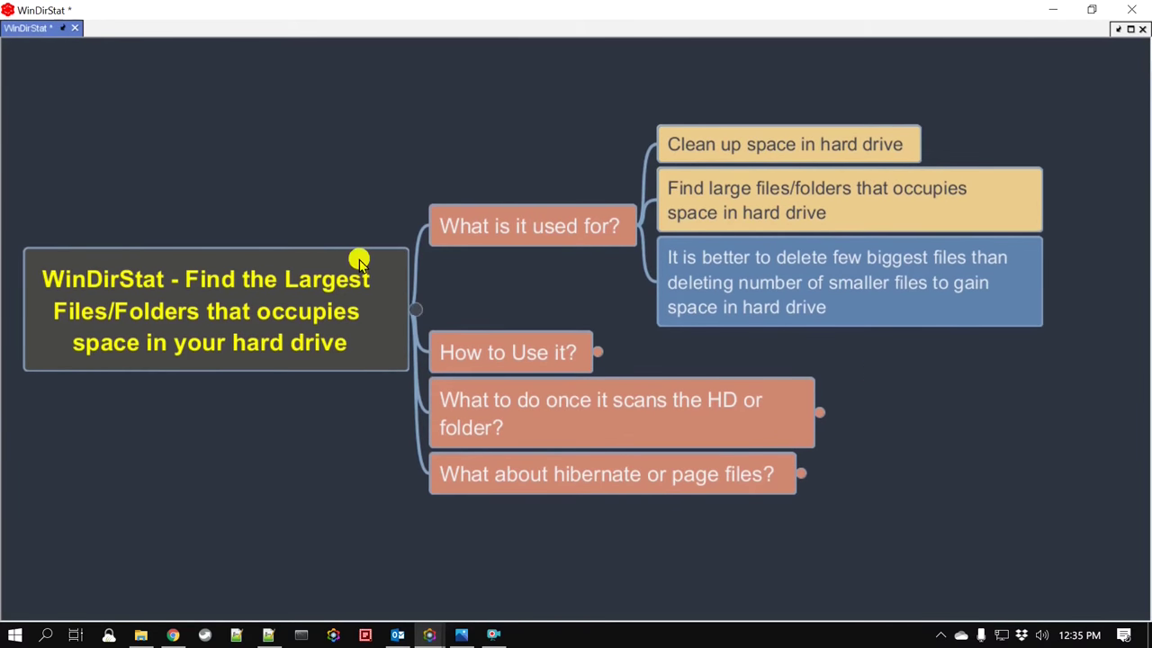
{"action": "left_click", "coordinate": [600, 350]}
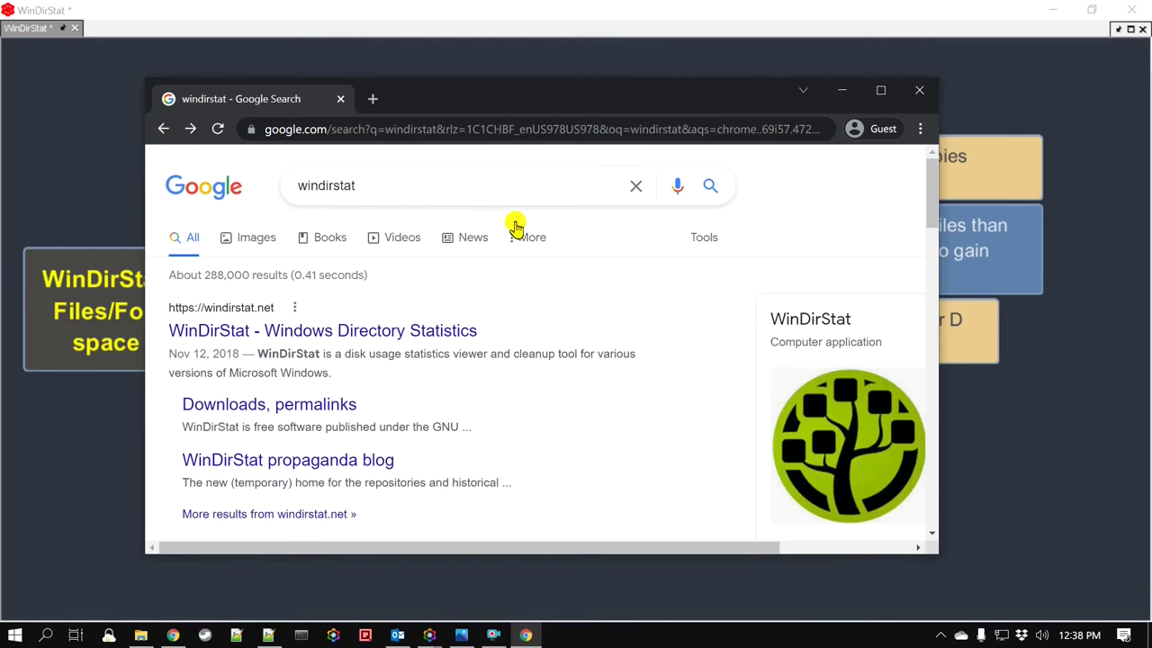
Step: In Chrome, go from the windirstat search results to the official site's downloads page and follow its FossHub link
{"action": "double_click", "coordinate": [404, 180]}
{"action": "mouse_move", "coordinate": [404, 180]}
{"action": "left_mouse_down"}
{"action": "mouse_move", "coordinate": [287, 178]}
{"action": "mouse_move", "coordinate": [396, 183]}
{"action": "left_mouse_up"}
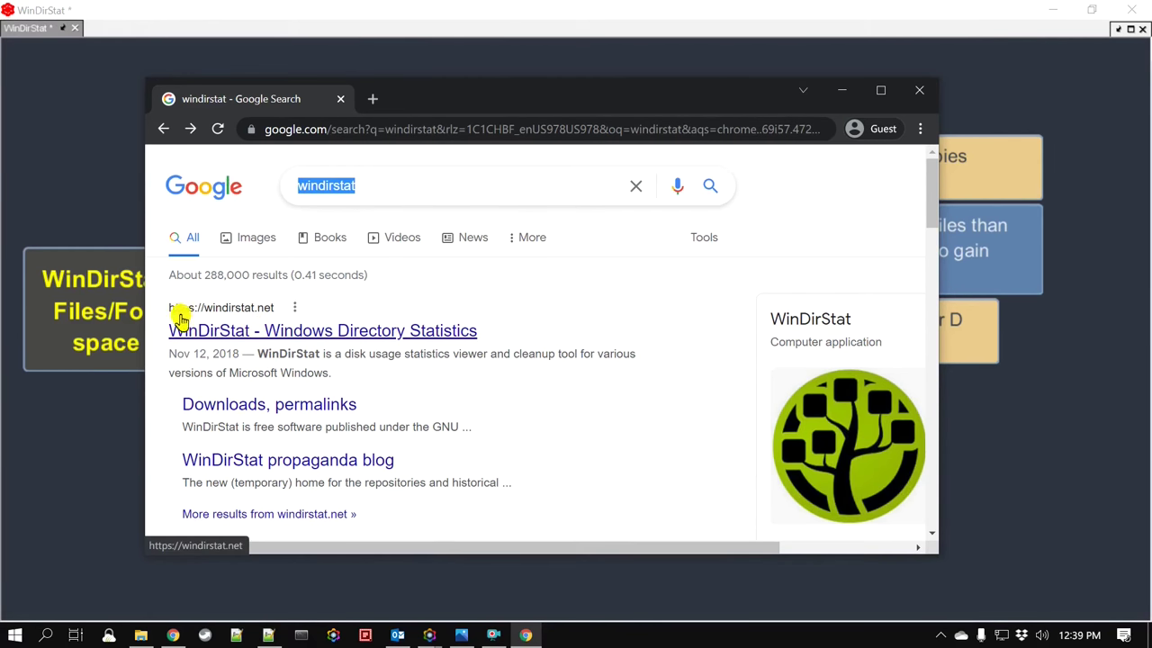
{"action": "left_click", "coordinate": [267, 335]}
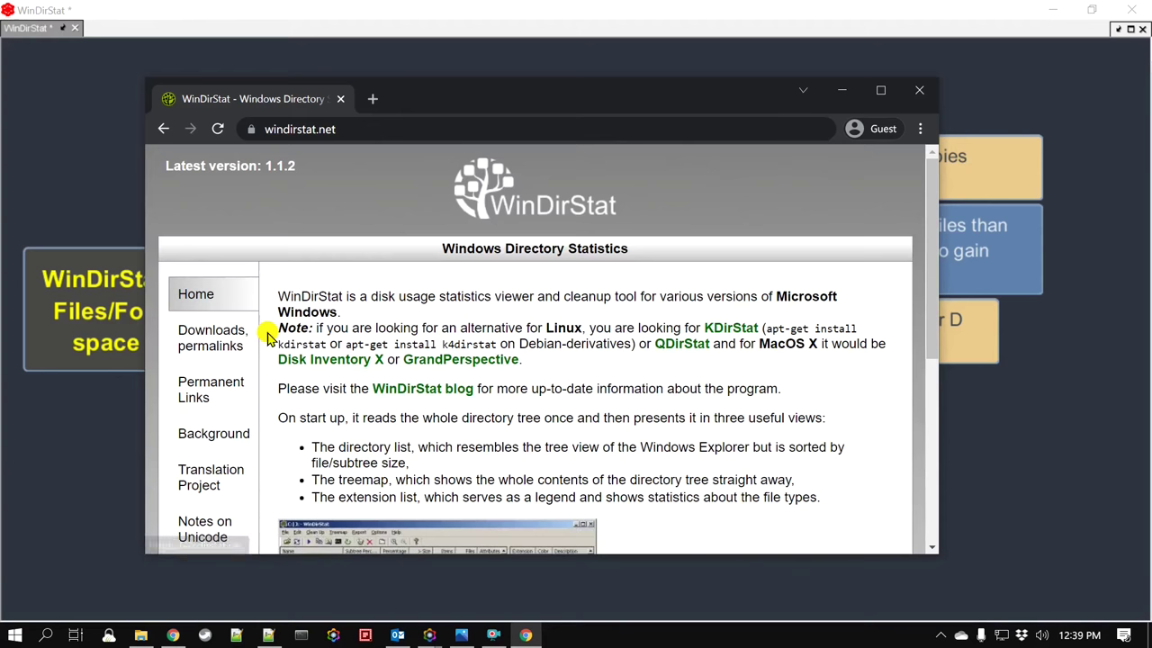
{"action": "left_click", "coordinate": [210, 339]}
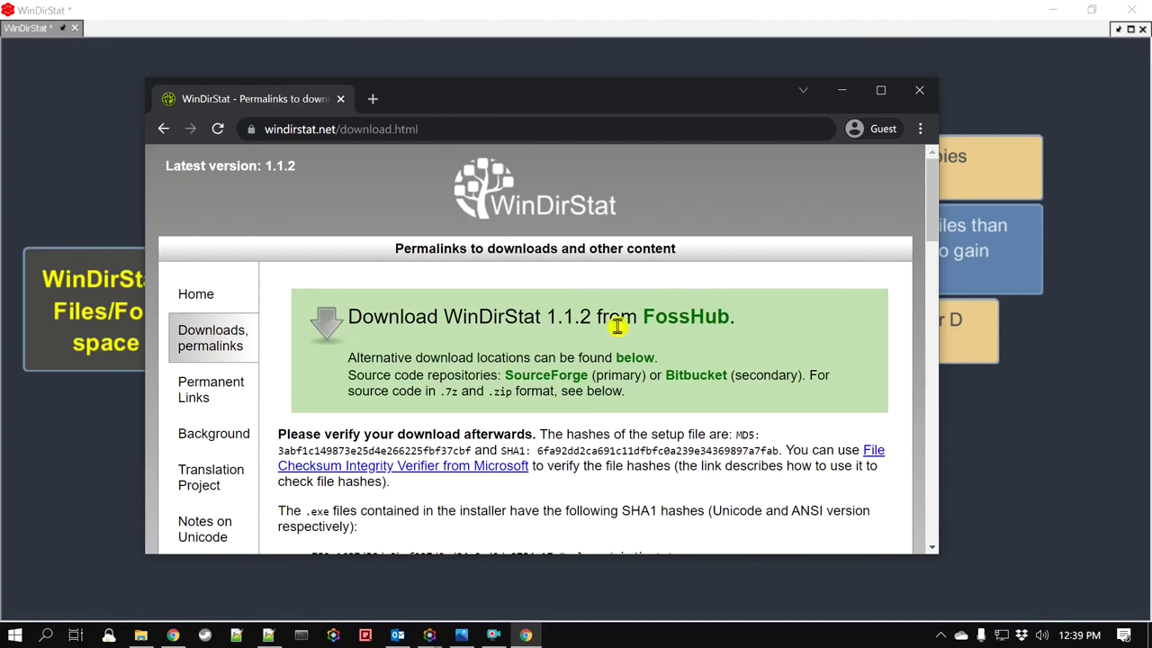
{"action": "left_click", "coordinate": [689, 322]}
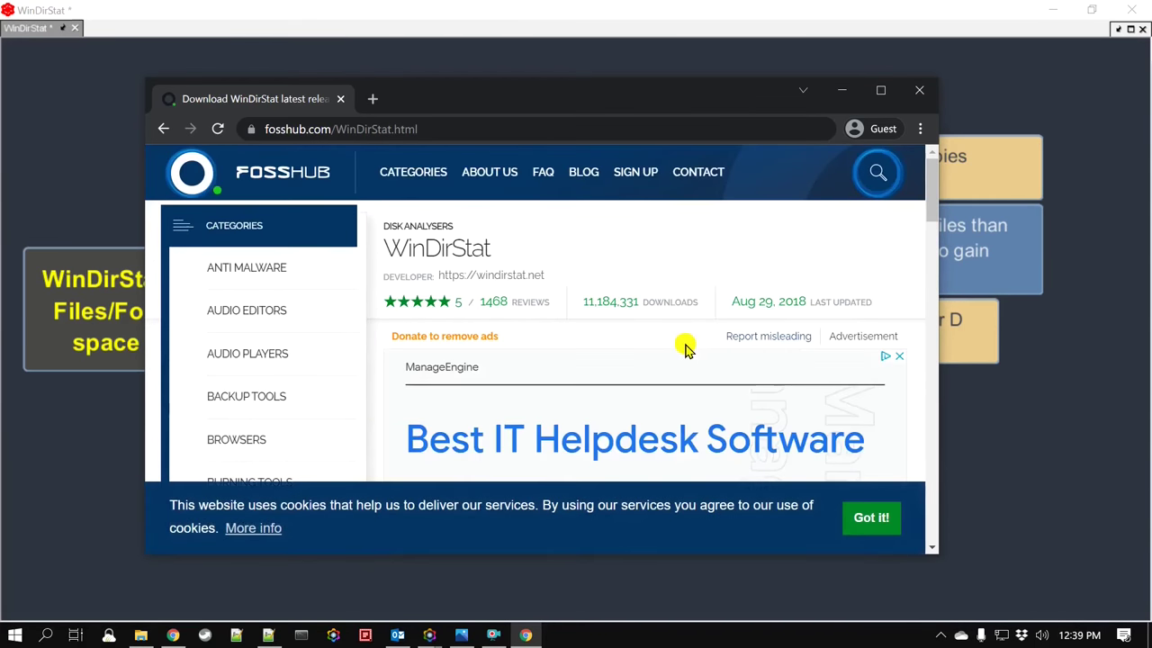
Step: Accept FossHub's cookie notice, maximize the browser window and download the WinDirStat Windows Installer
{"action": "scroll", "coordinate": [684, 349], "scroll_direction": "down", "scroll_amount": 1}
{"action": "left_click", "coordinate": [872, 518]}
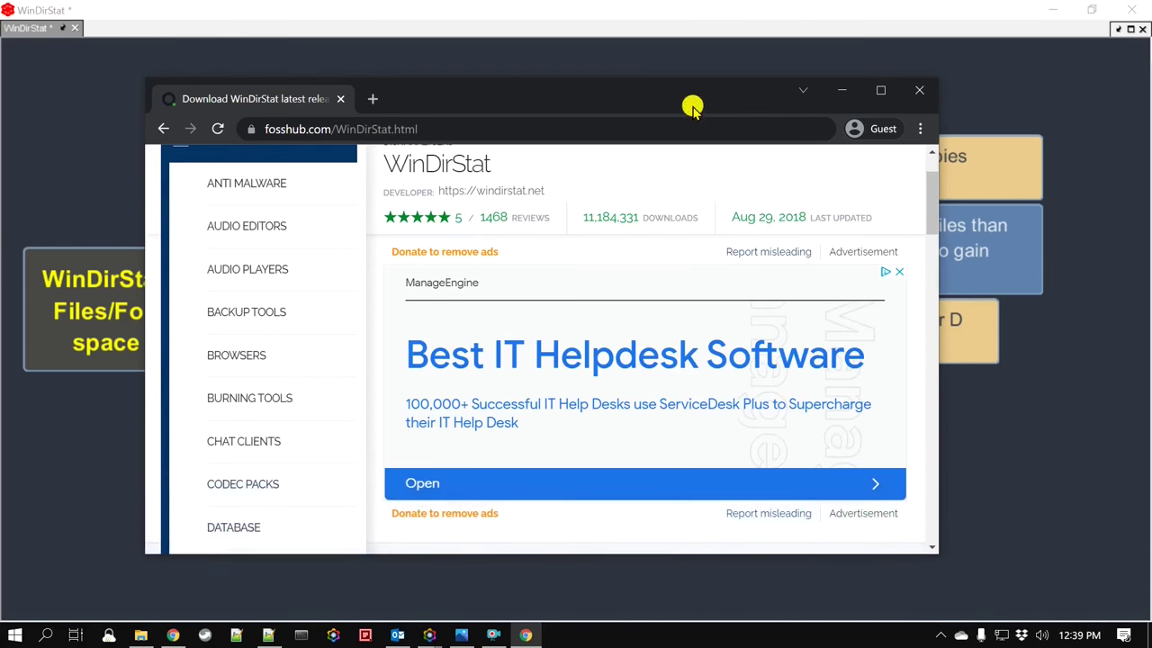
{"action": "double_click", "coordinate": [689, 99]}
{"action": "scroll", "coordinate": [684, 385], "scroll_direction": "down", "scroll_amount": 10}
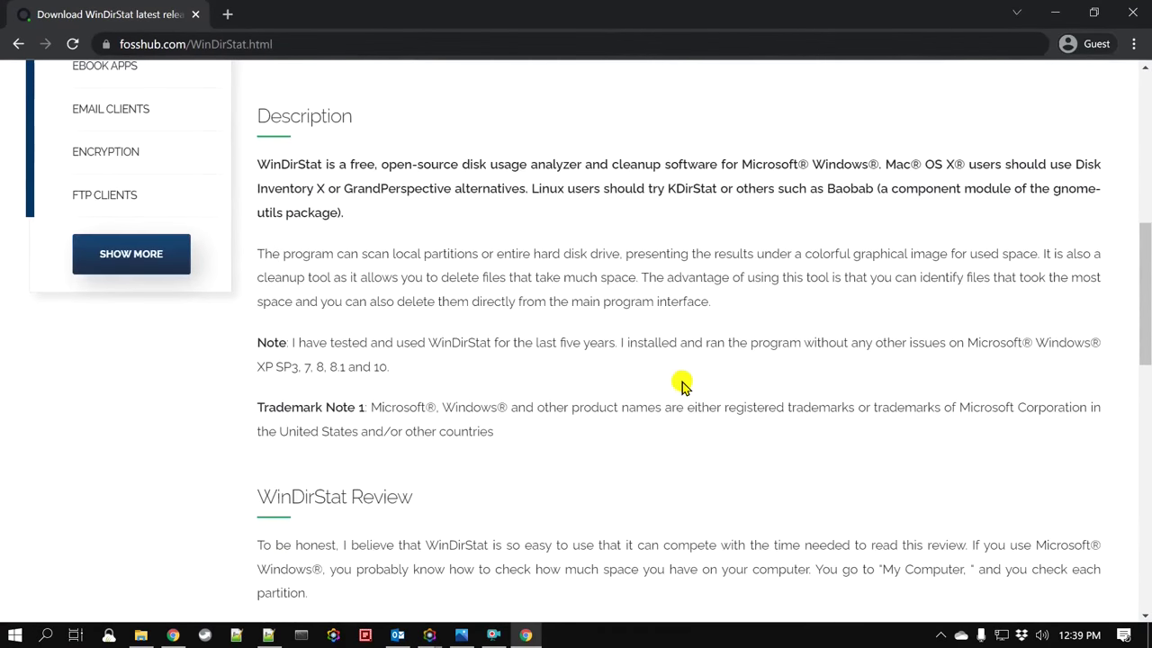
{"action": "scroll", "coordinate": [681, 385], "scroll_direction": "down", "scroll_amount": 4}
{"action": "scroll", "coordinate": [681, 385], "scroll_direction": "up", "scroll_amount": 9}
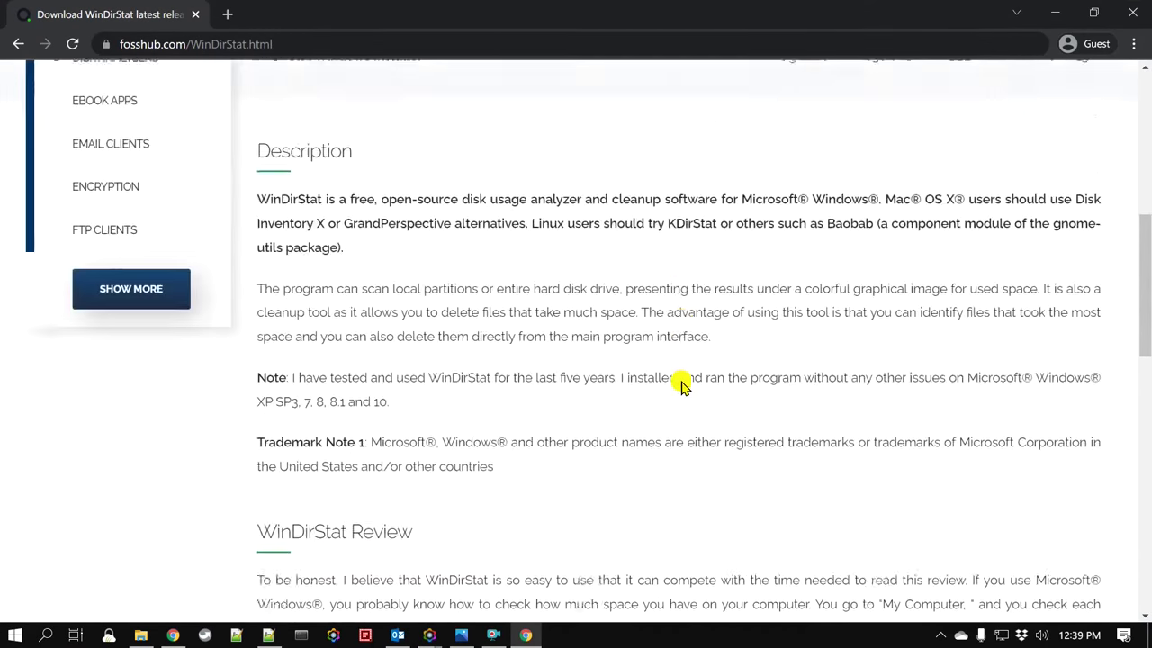
{"action": "scroll", "coordinate": [681, 385], "scroll_direction": "up", "scroll_amount": 1}
{"action": "scroll", "coordinate": [553, 407], "scroll_direction": "up", "scroll_amount": 1}
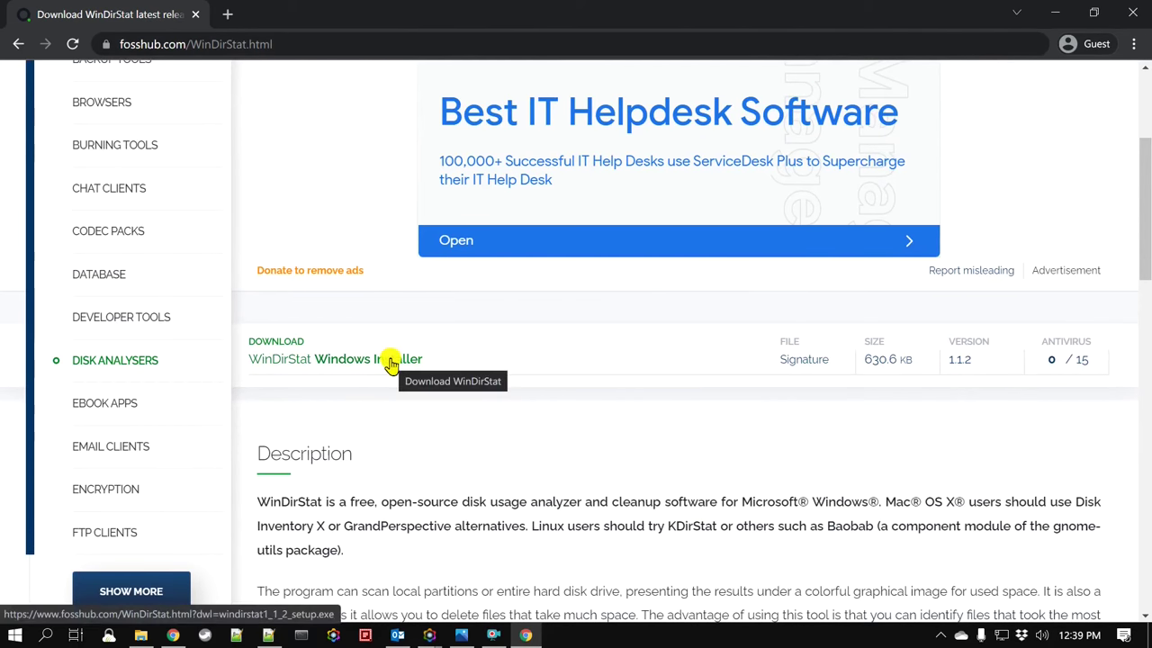
{"action": "left_click", "coordinate": [329, 362]}
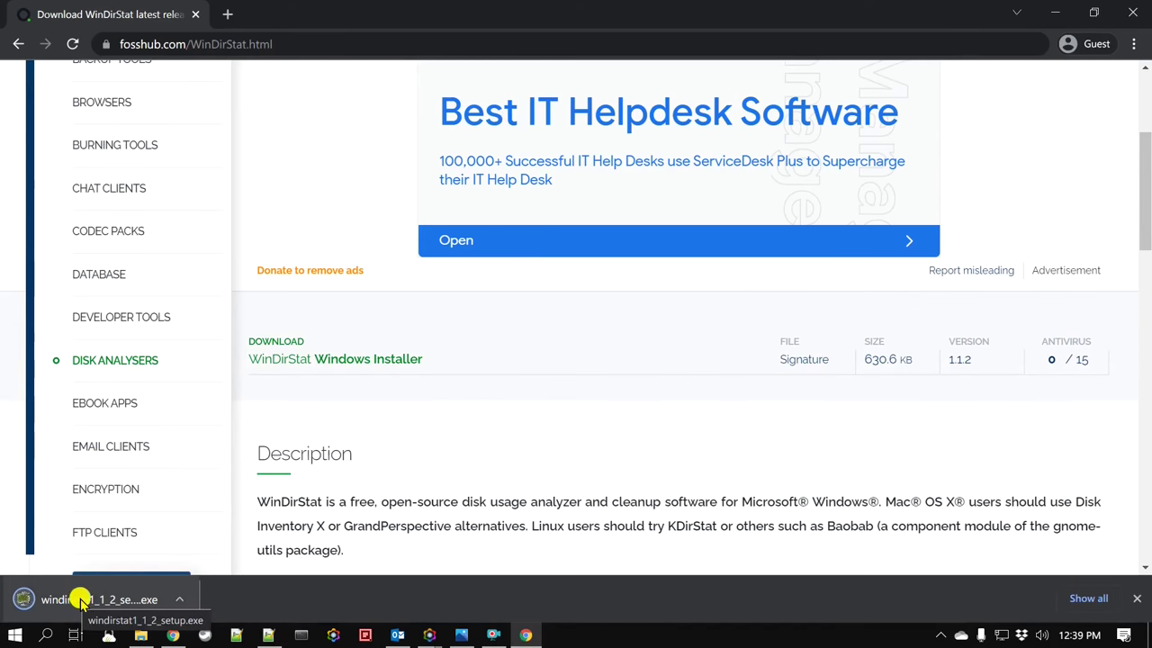
Step: Run windirstat1_1_2_setup.exe, accept the license agreement and keep the recommended components without additional languages
{"action": "left_click", "coordinate": [48, 599]}
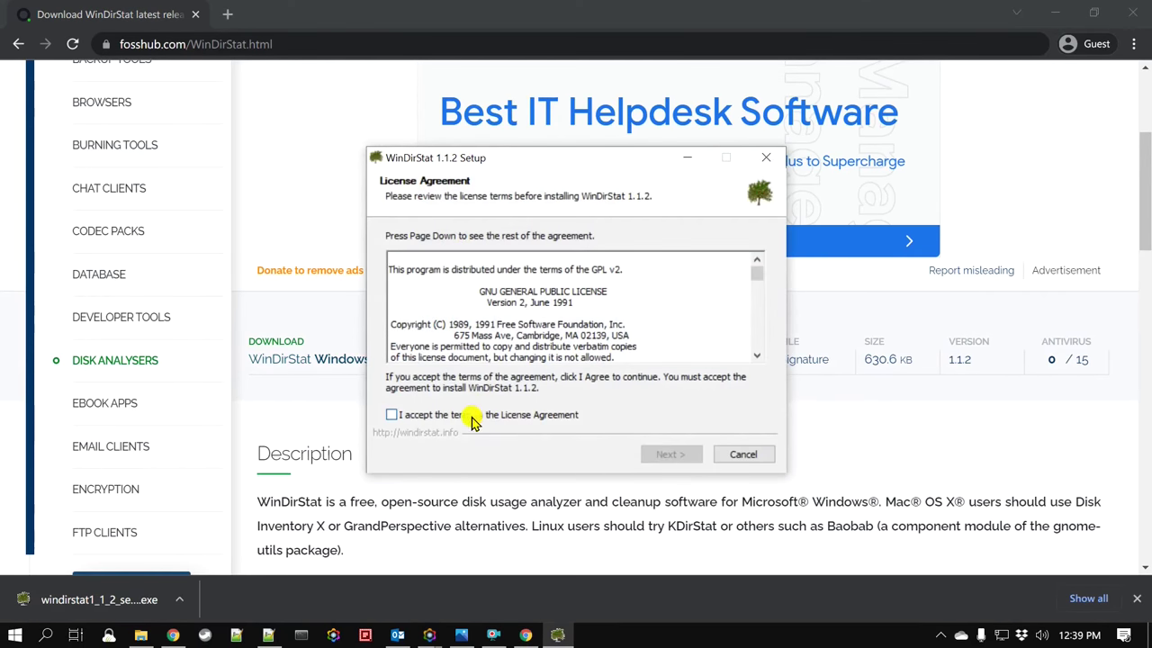
{"action": "left_click", "coordinate": [474, 418]}
{"action": "left_click", "coordinate": [677, 455]}
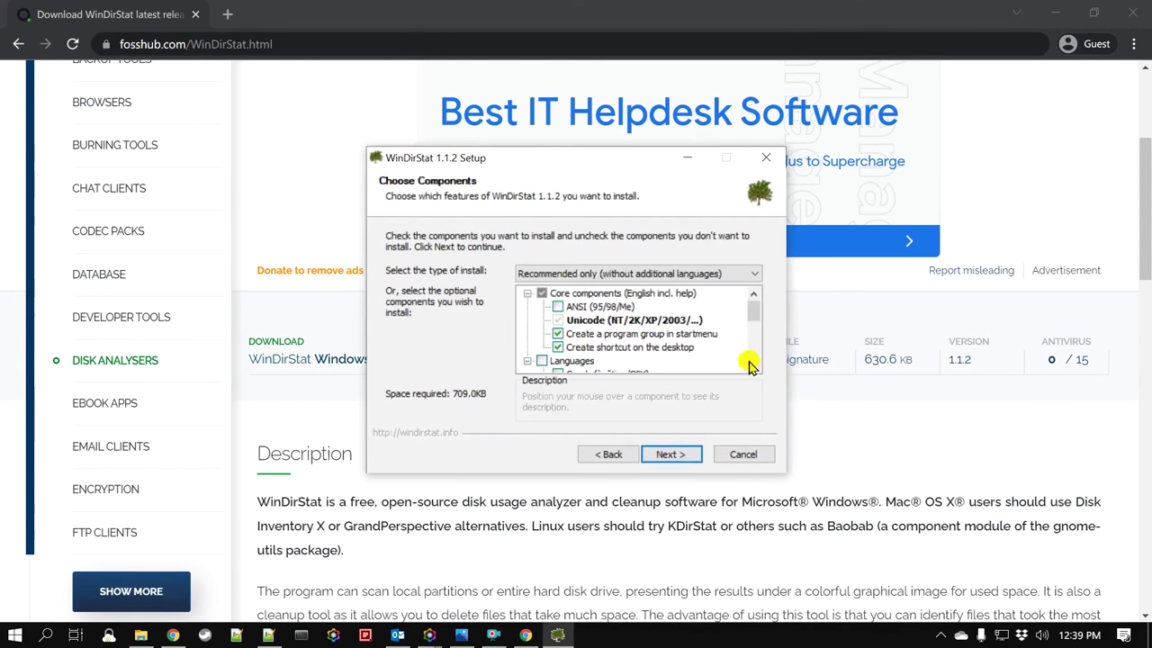
{"action": "mouse_move", "coordinate": [756, 310]}
{"action": "left_mouse_down"}
{"action": "mouse_move", "coordinate": [758, 351]}
{"action": "mouse_move", "coordinate": [758, 311]}
{"action": "left_mouse_up"}
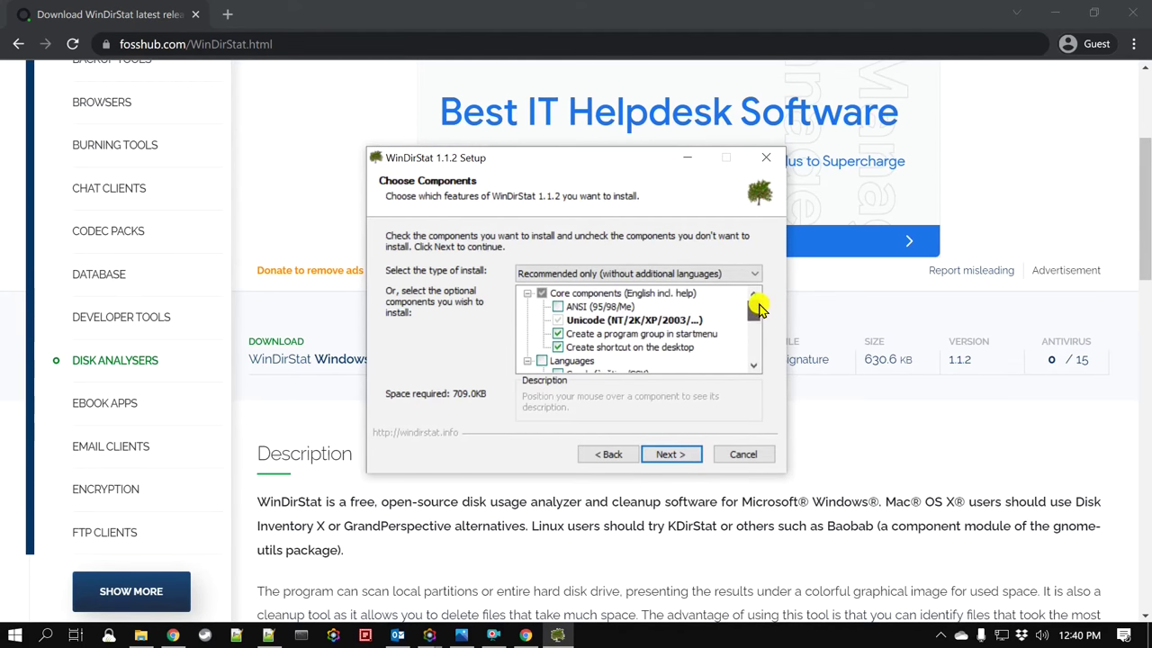
{"action": "left_click", "coordinate": [670, 454]}
Step: Install WinDirStat to C:\Program Files (x86)\WinDirStat\ and finish the setup wizard with Run WinDirStat 1.1.2 enabled
{"action": "left_click", "coordinate": [585, 354]}
{"action": "left_click_drag", "start_coordinate": [585, 354], "coordinate": [342, 357]}
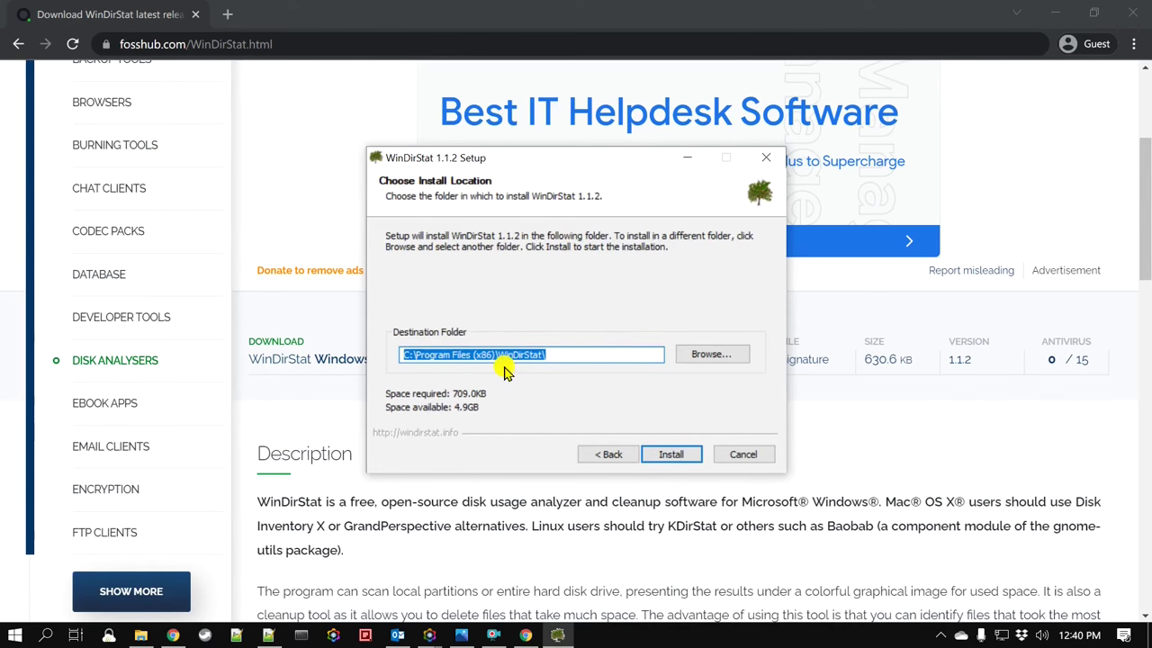
{"action": "left_click", "coordinate": [678, 454]}
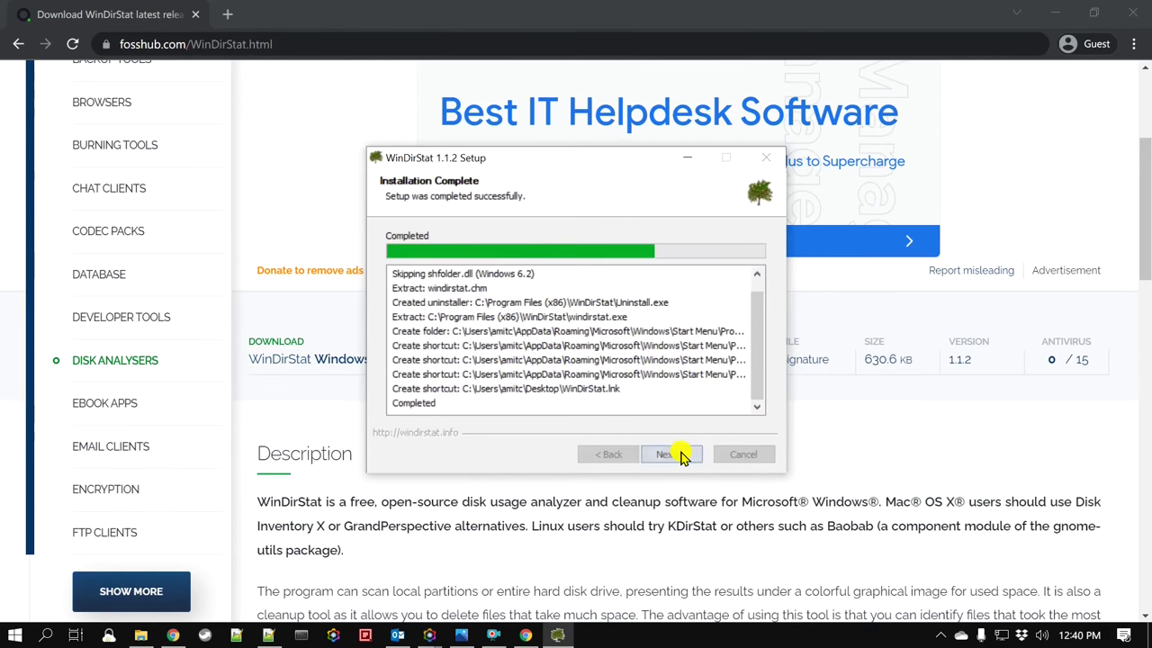
{"action": "left_click", "coordinate": [676, 455]}
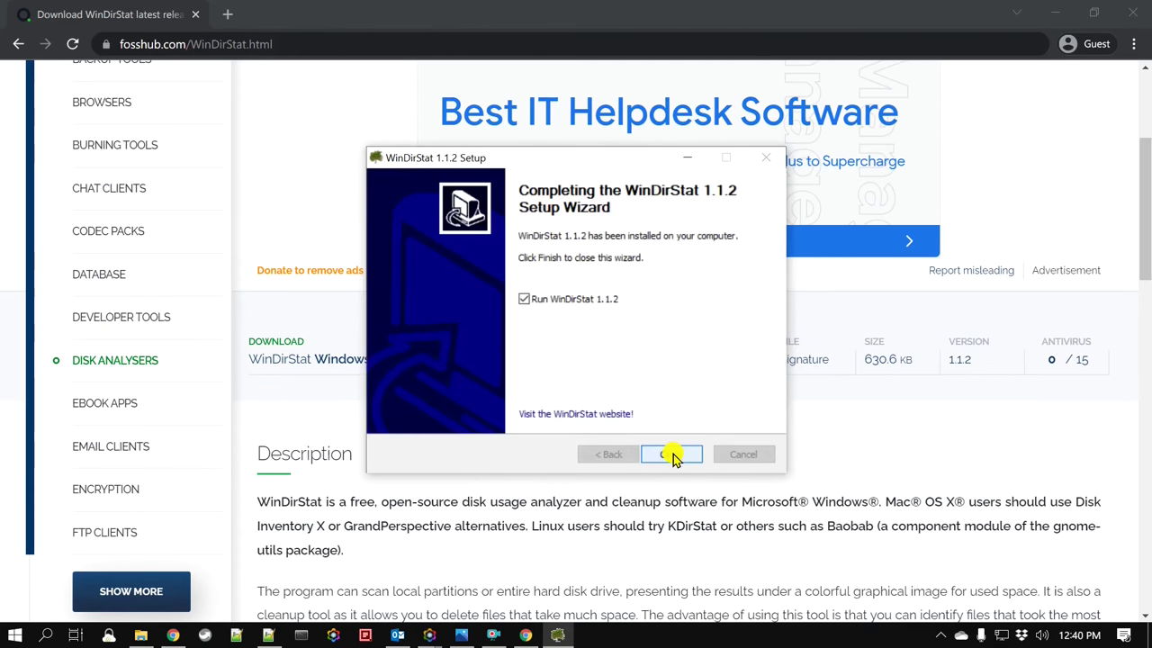
{"action": "left_click", "coordinate": [672, 454]}
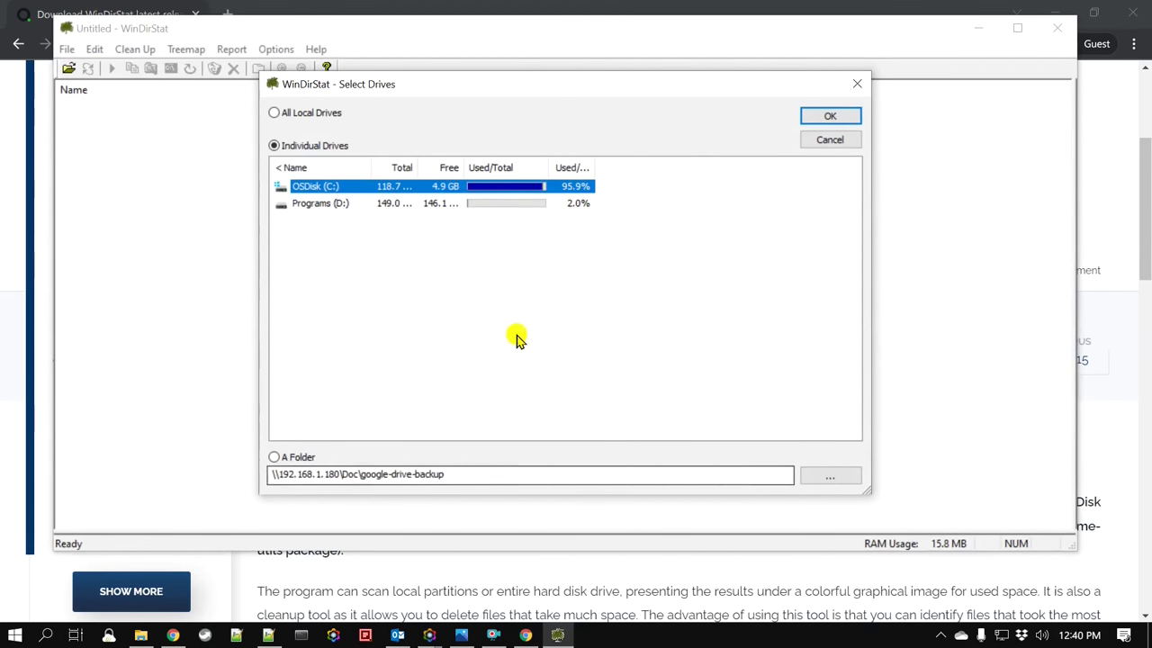
Step: Try adding the Programs (D:) drive to the individual drives selected for scanning
{"action": "left_click_drag", "start_coordinate": [448, 96], "coordinate": [491, 157]}
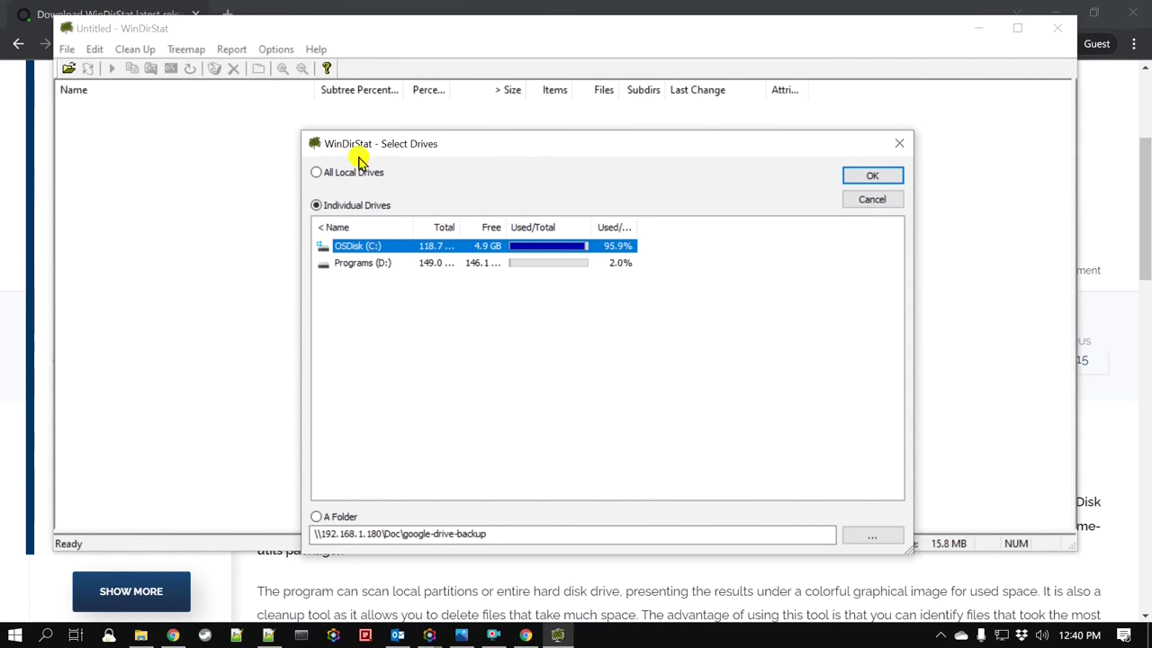
{"action": "left_click", "coordinate": [360, 265], "text": "ctrl"}
{"action": "left_click", "coordinate": [364, 268], "text": "ctrl"}
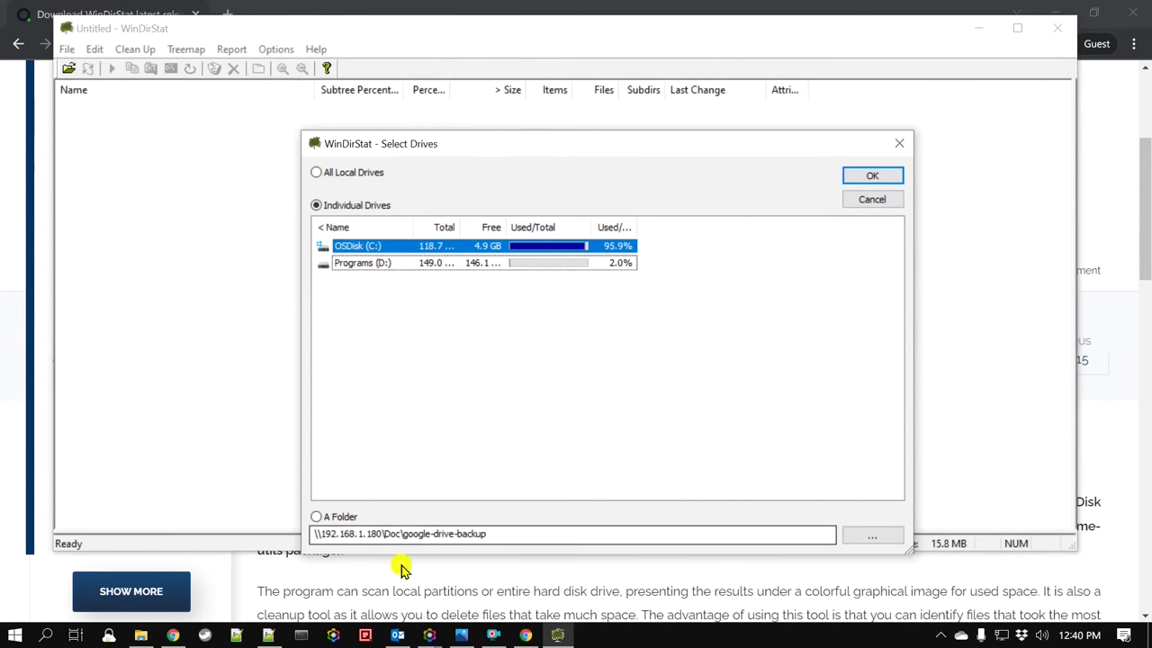
Step: Replace the network folder path with the Documents folder as the scan target, and widen the last Used/Total column in the drive list
{"action": "left_click_drag", "start_coordinate": [525, 538], "coordinate": [296, 539]}
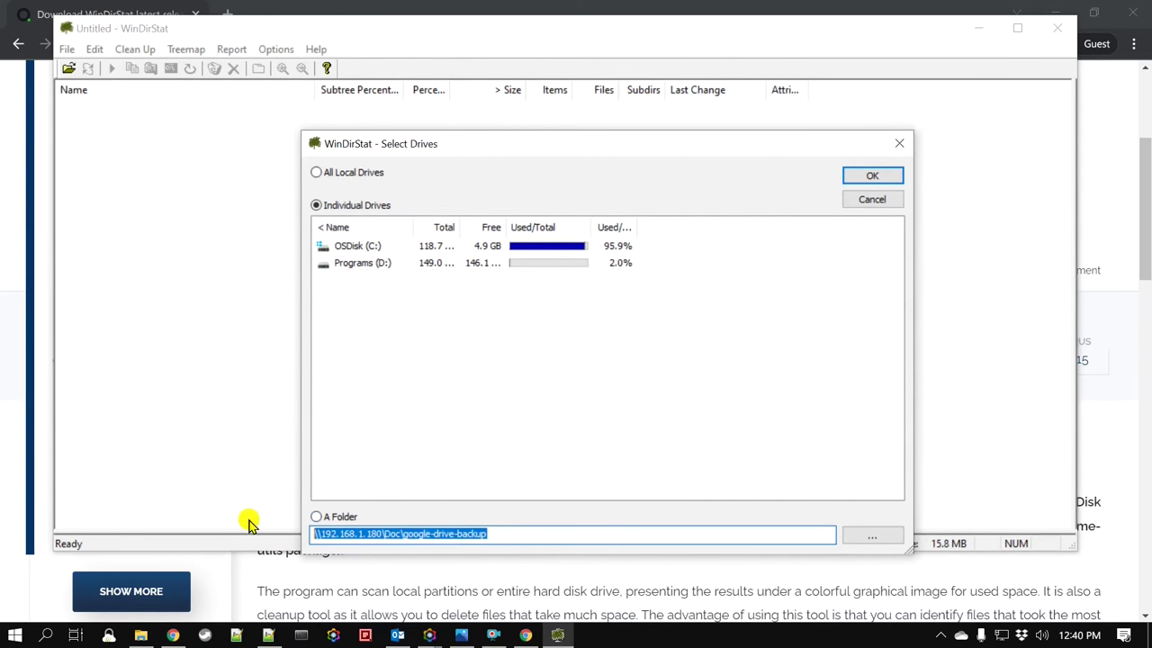
{"action": "key", "text": "BackSpace"}
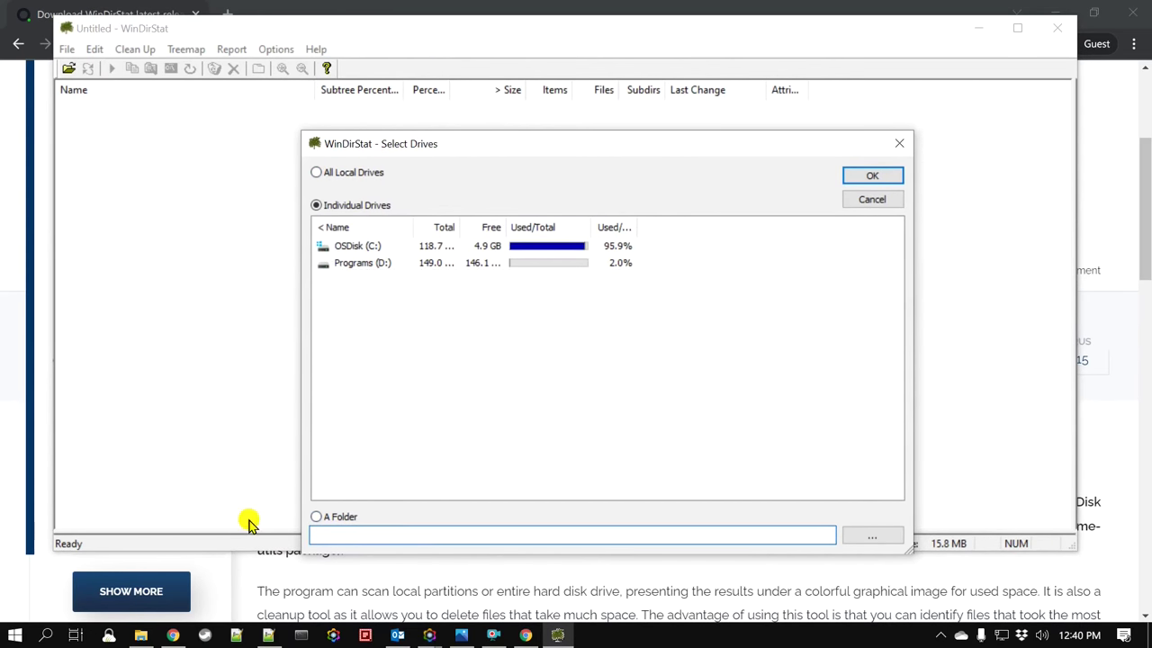
{"action": "left_click", "coordinate": [887, 536]}
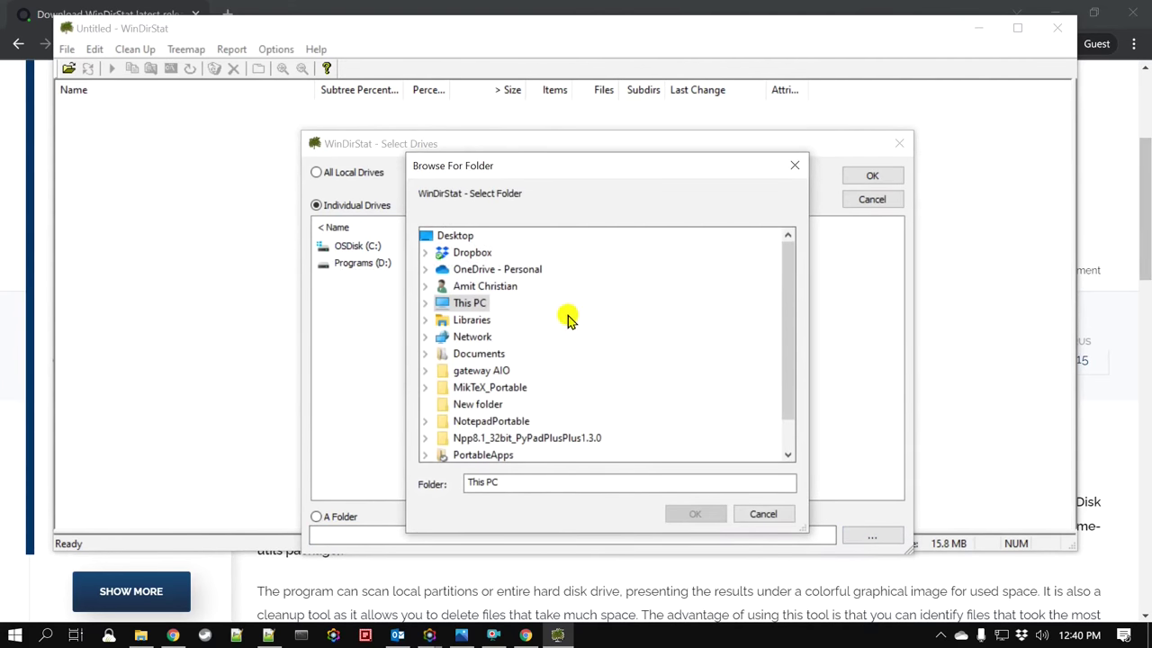
{"action": "left_click", "coordinate": [496, 354]}
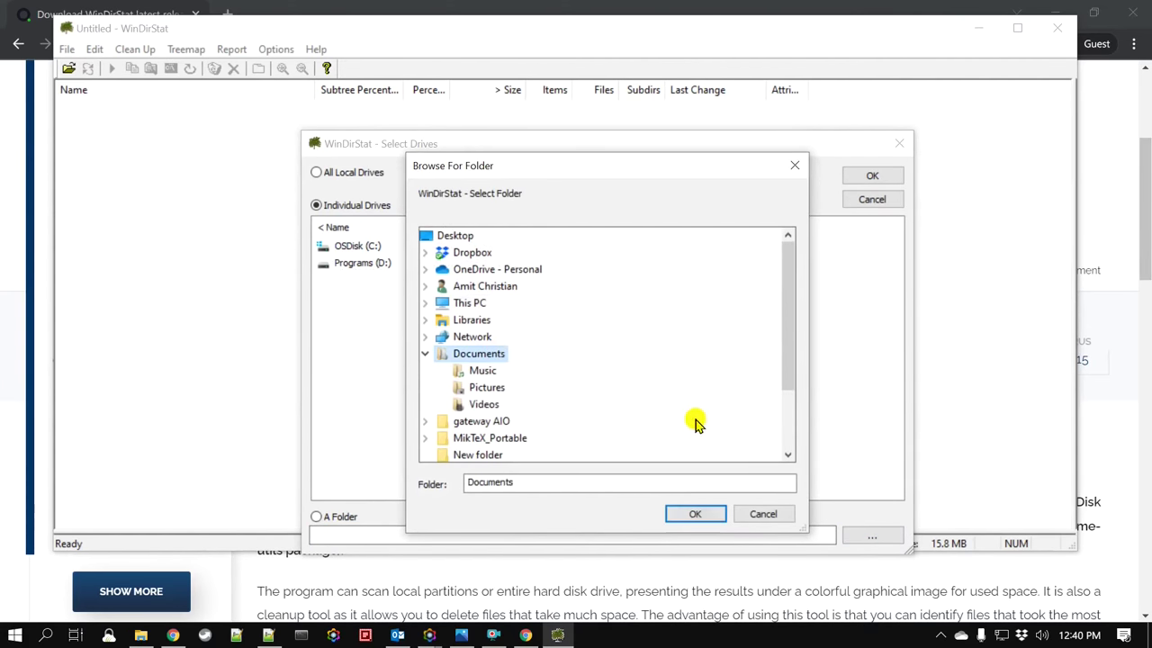
{"action": "left_click", "coordinate": [700, 513]}
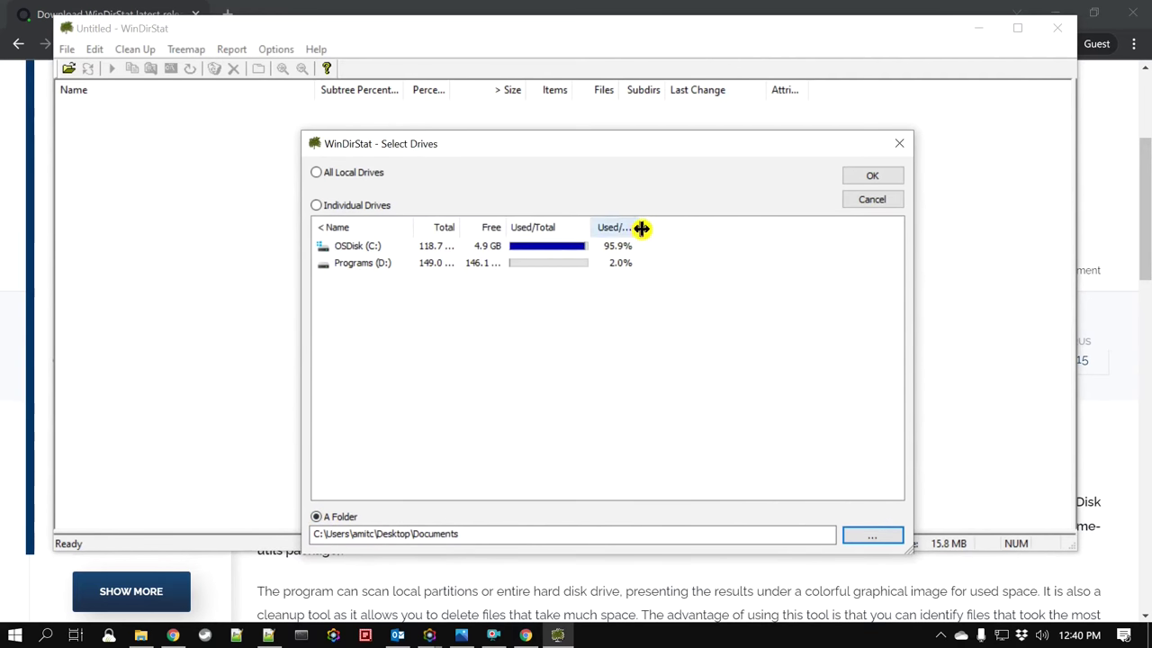
{"action": "left_click_drag", "start_coordinate": [641, 228], "coordinate": [682, 229]}
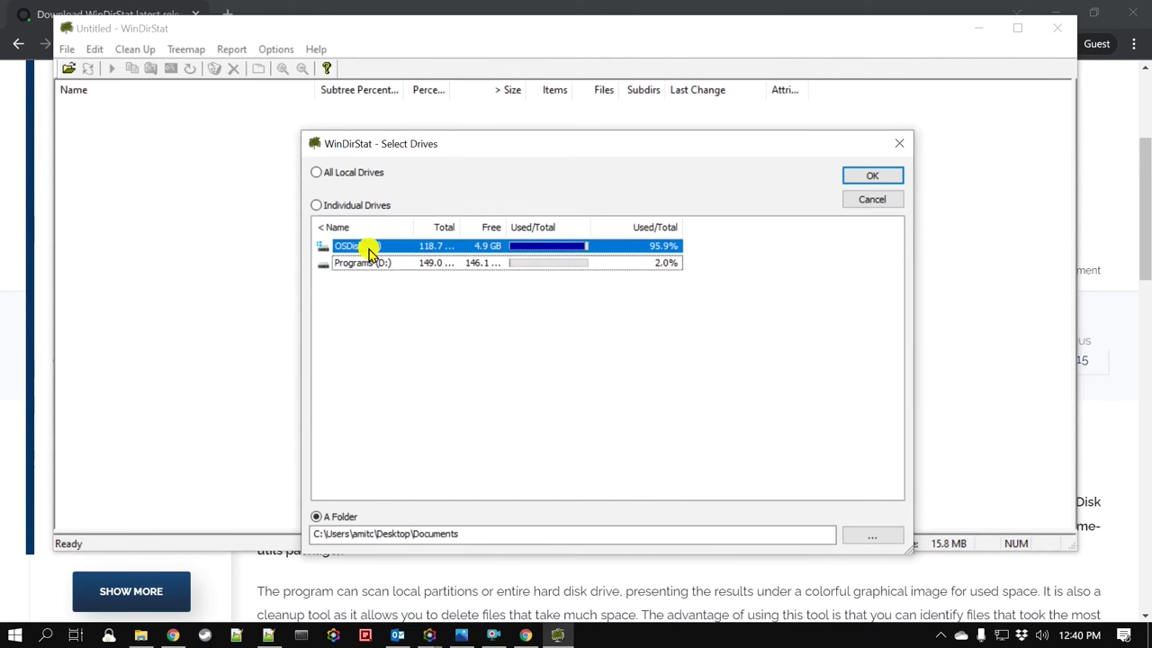
Step: Scan only the individual drive OSDisk (C:), maximize the results window and widen the file extension list
{"action": "left_click", "coordinate": [349, 211]}
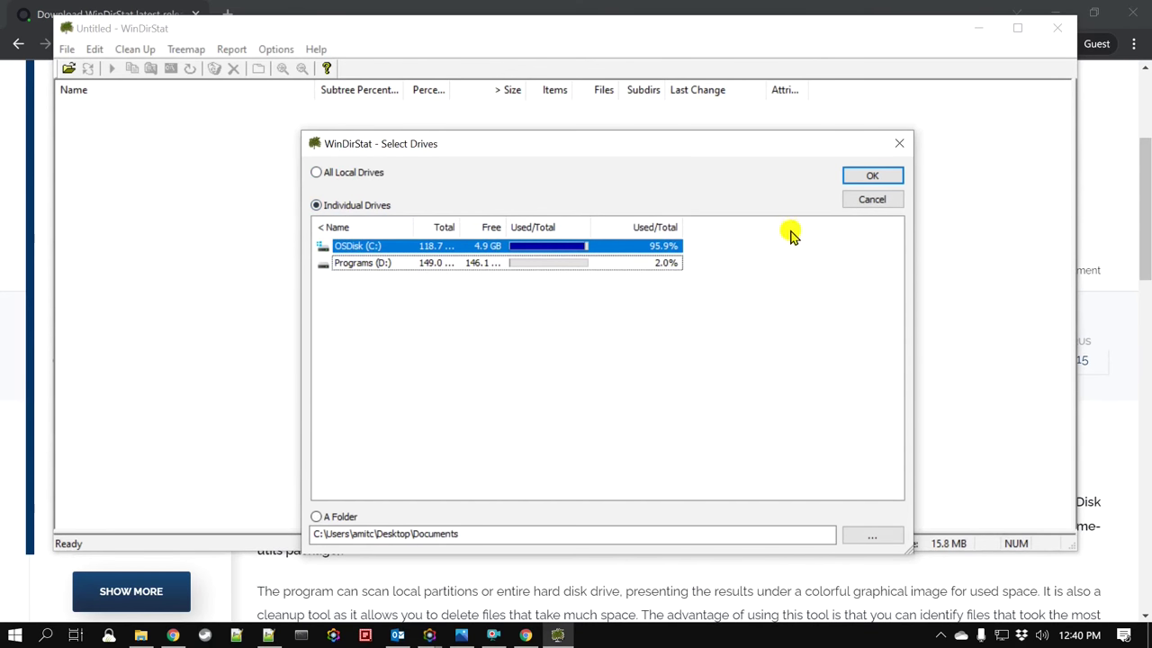
{"action": "left_click_drag", "start_coordinate": [768, 158], "coordinate": [740, 150]}
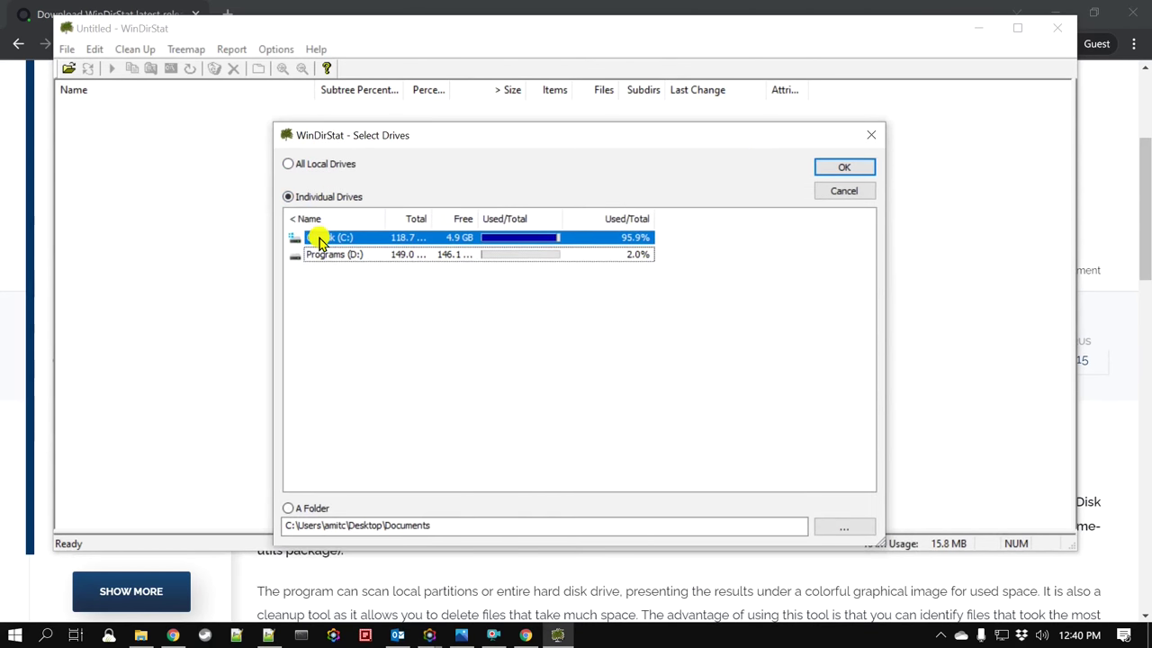
{"action": "left_click", "coordinate": [847, 173]}
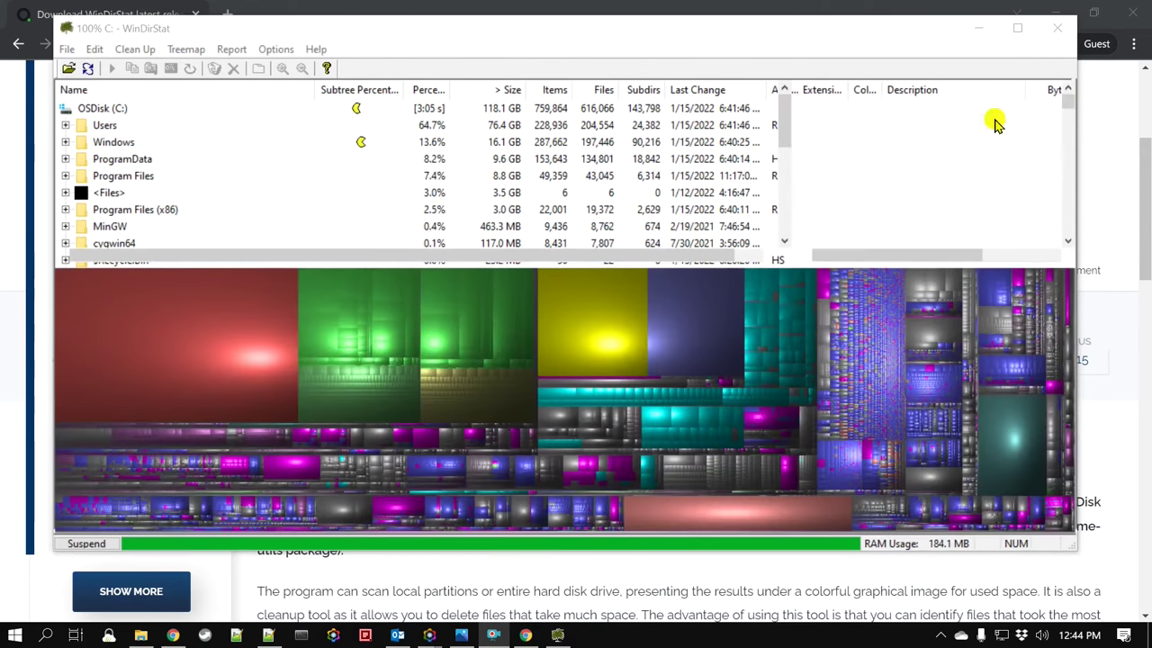
{"action": "left_click", "coordinate": [1018, 27]}
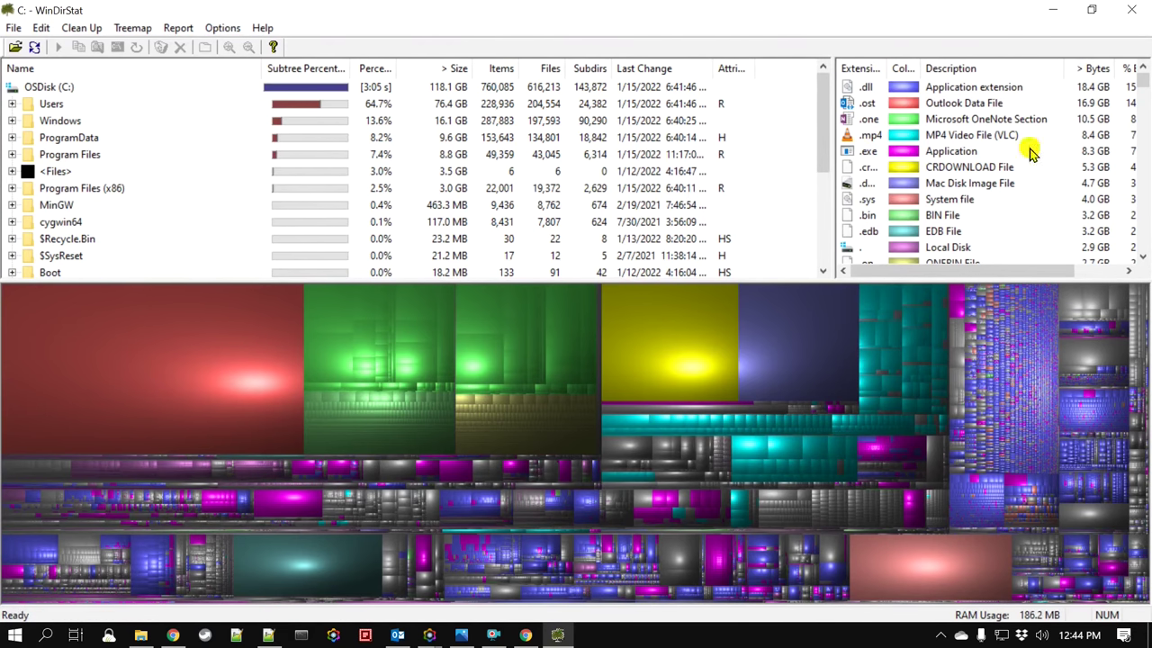
{"action": "left_click_drag", "start_coordinate": [832, 144], "coordinate": [762, 144]}
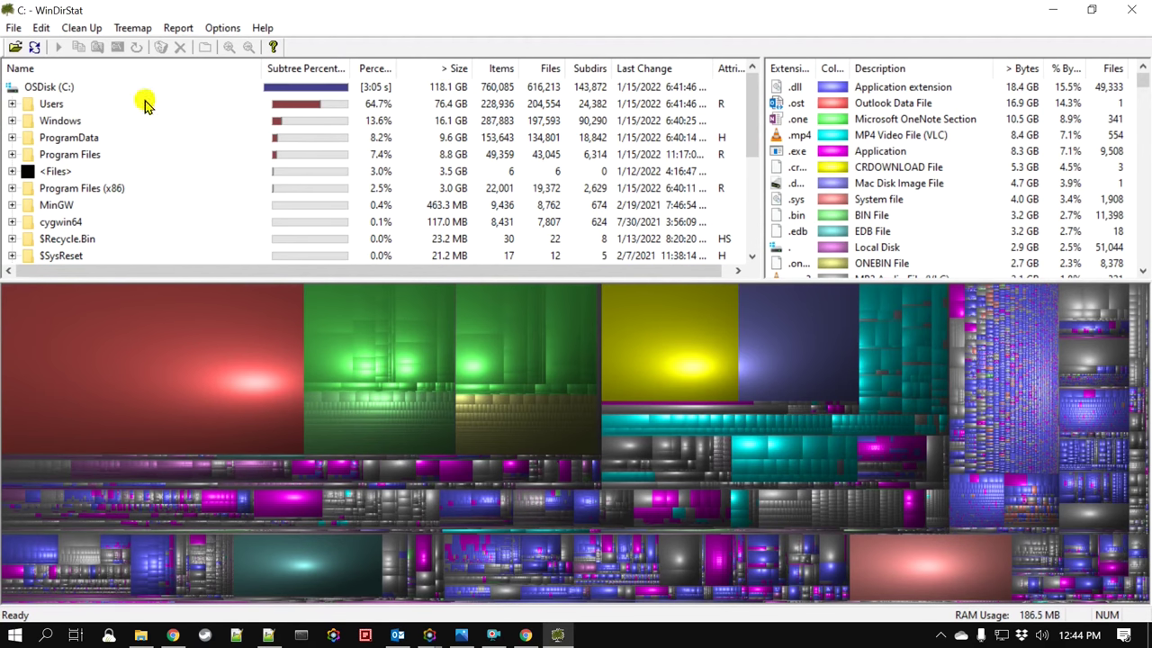
Step: Examine which treemap areas the Users and Windows folders occupy, and inspect the subfolder sizes inside Users
{"action": "left_click", "coordinate": [52, 106]}
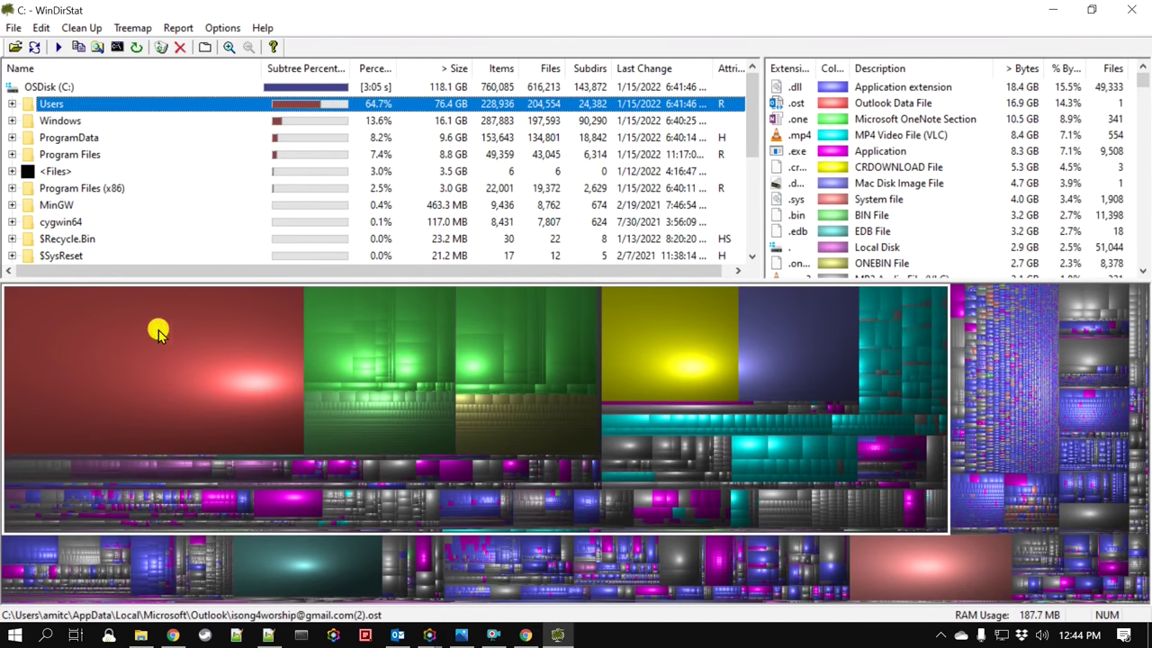
{"action": "left_click", "coordinate": [90, 121]}
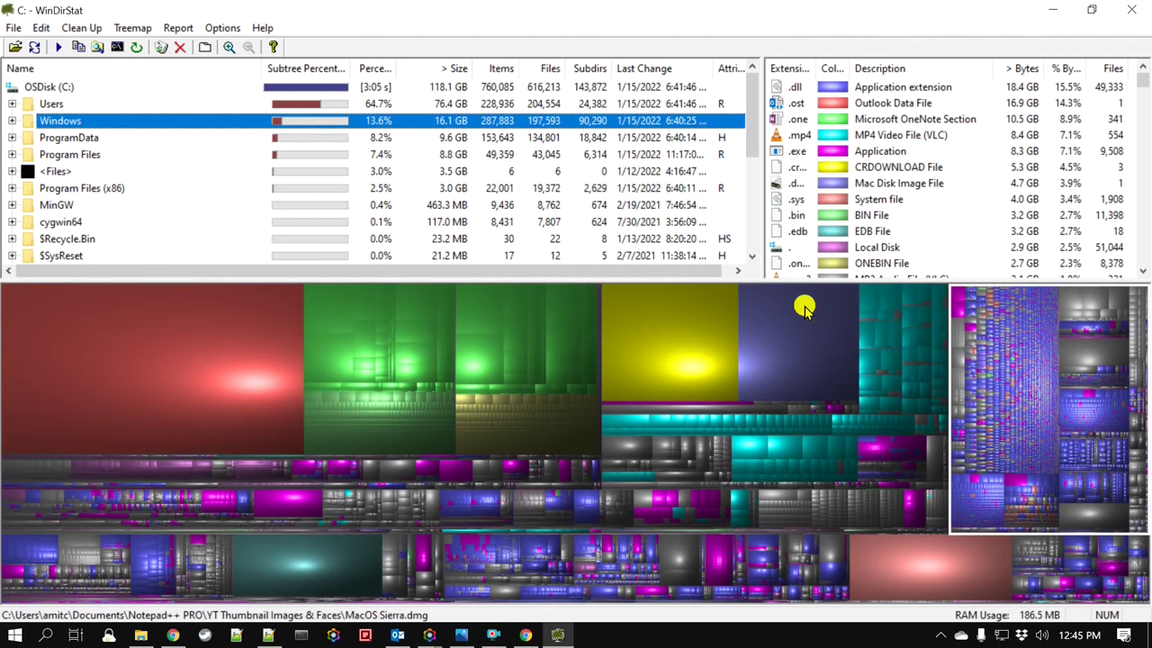
{"action": "left_click", "coordinate": [7, 105]}
{"action": "left_click", "coordinate": [11, 104]}
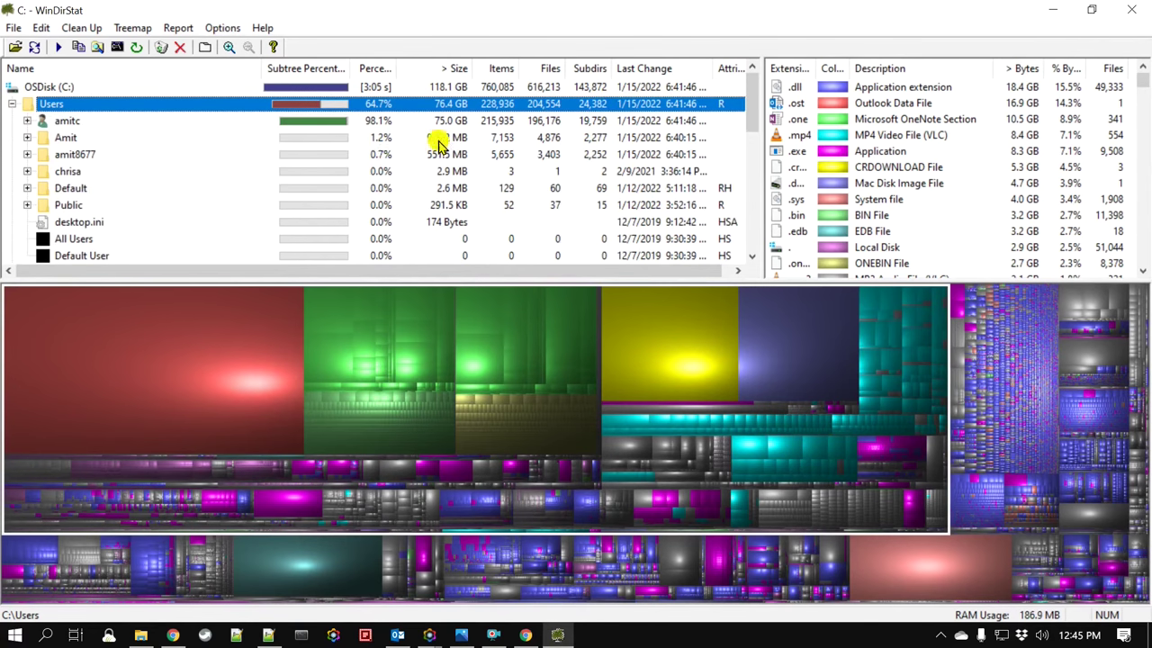
{"action": "left_click", "coordinate": [81, 120]}
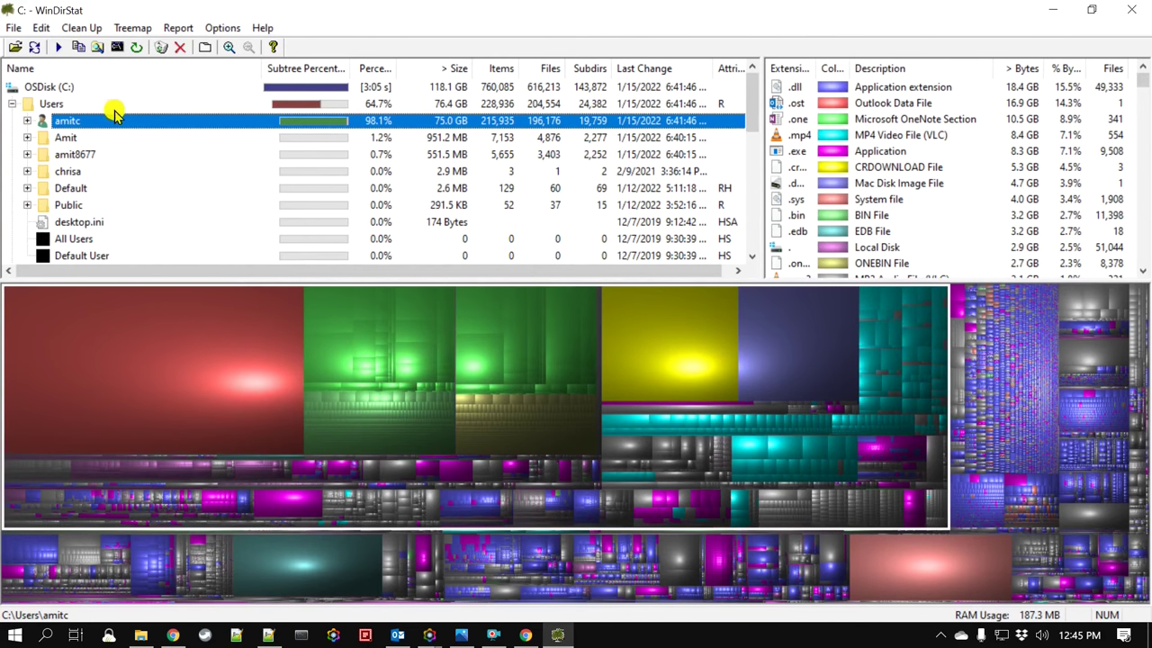
{"action": "left_click", "coordinate": [11, 104]}
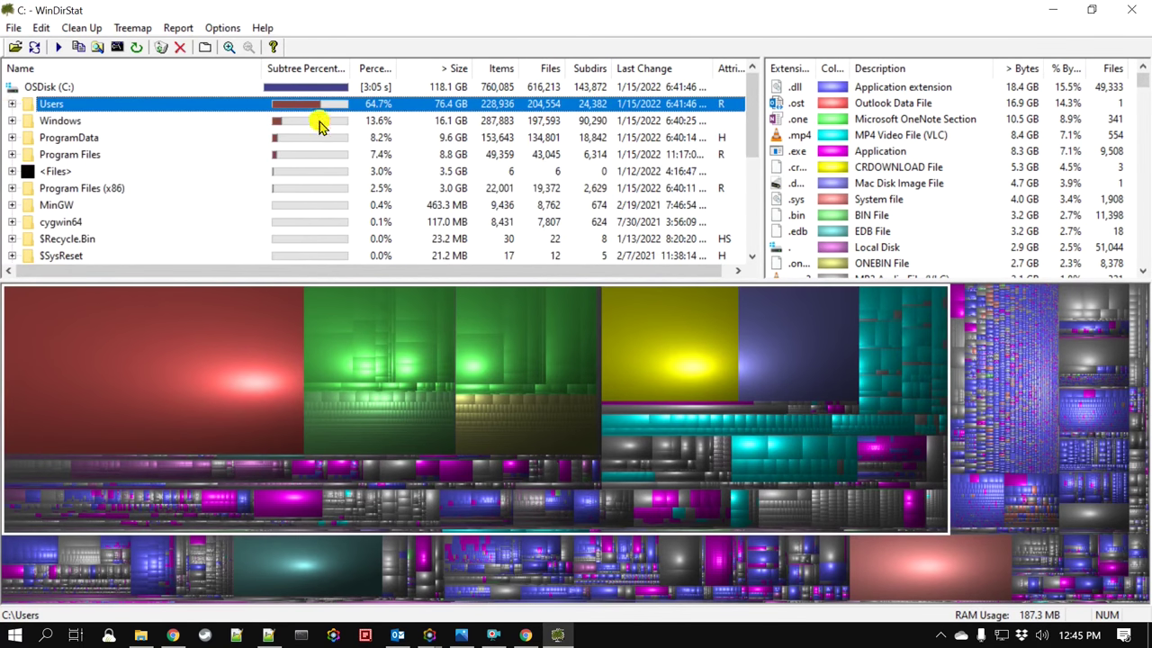
Step: Widen the file extension list further and highlight the .dll and .mp4 files in the treemap
{"action": "left_click_drag", "start_coordinate": [764, 106], "coordinate": [789, 71]}
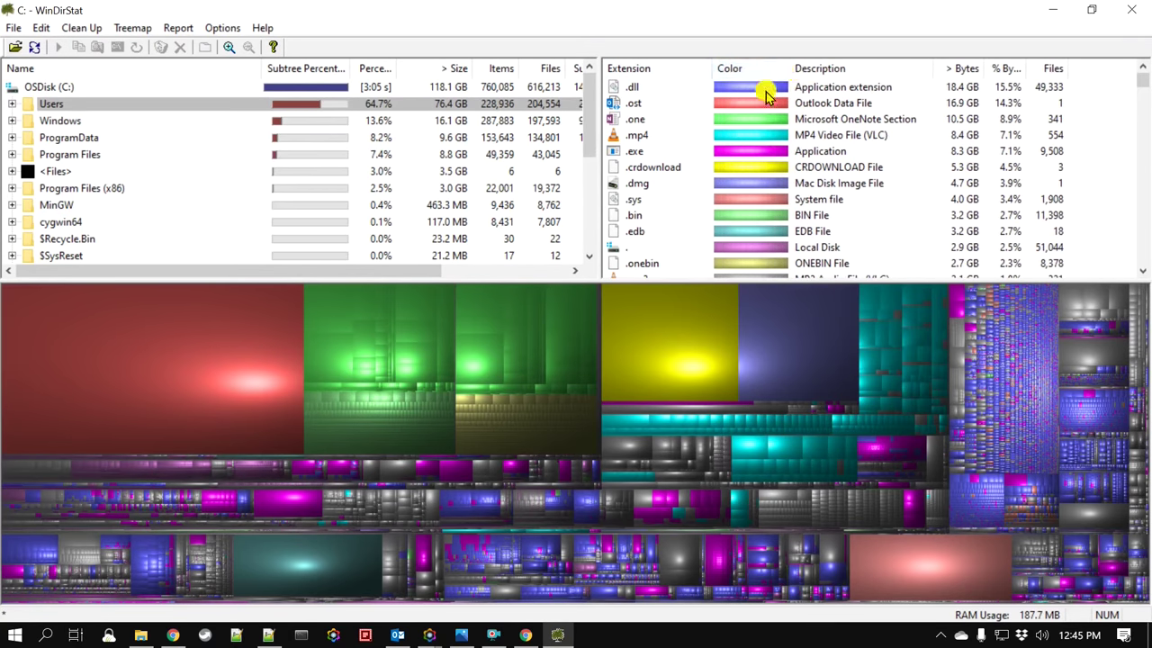
{"action": "left_click", "coordinate": [661, 90]}
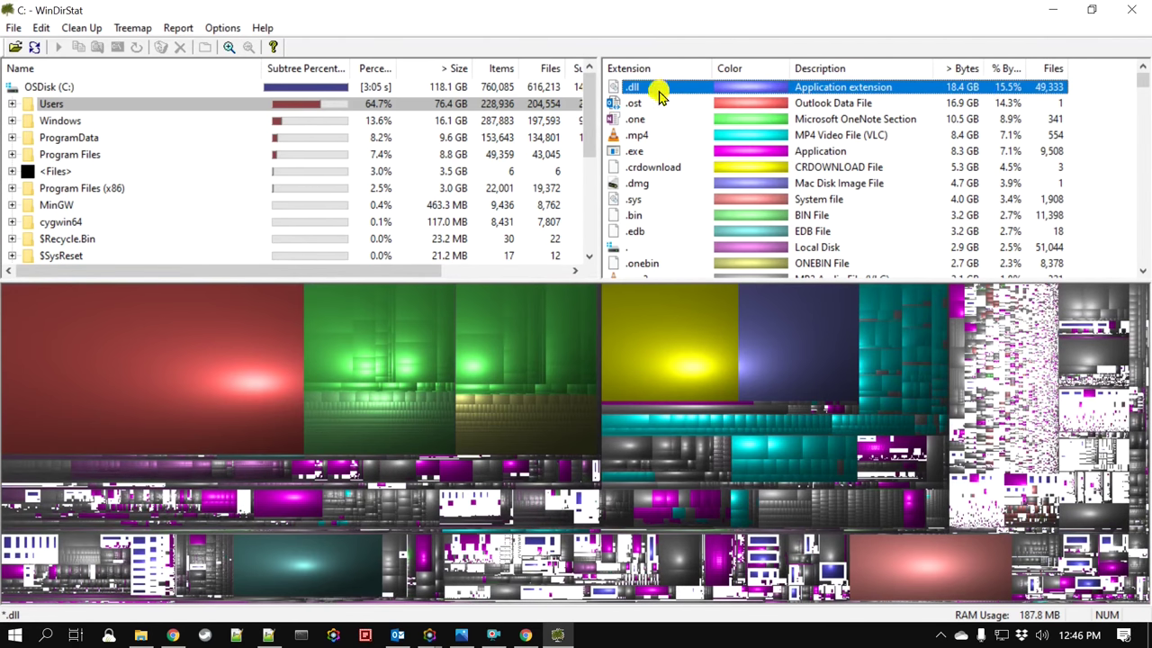
{"action": "left_click", "coordinate": [648, 137]}
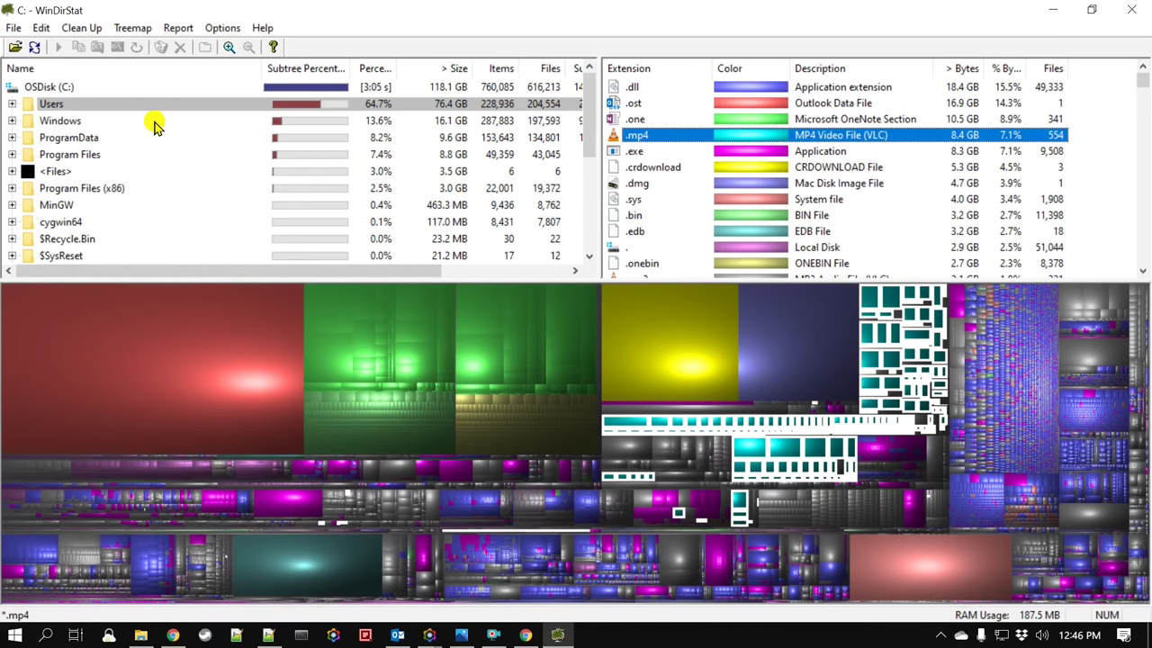
Step: Trace the largest red treemap block to its file in the folder tree, and collapse the Users folder again
{"action": "left_click", "coordinate": [165, 347]}
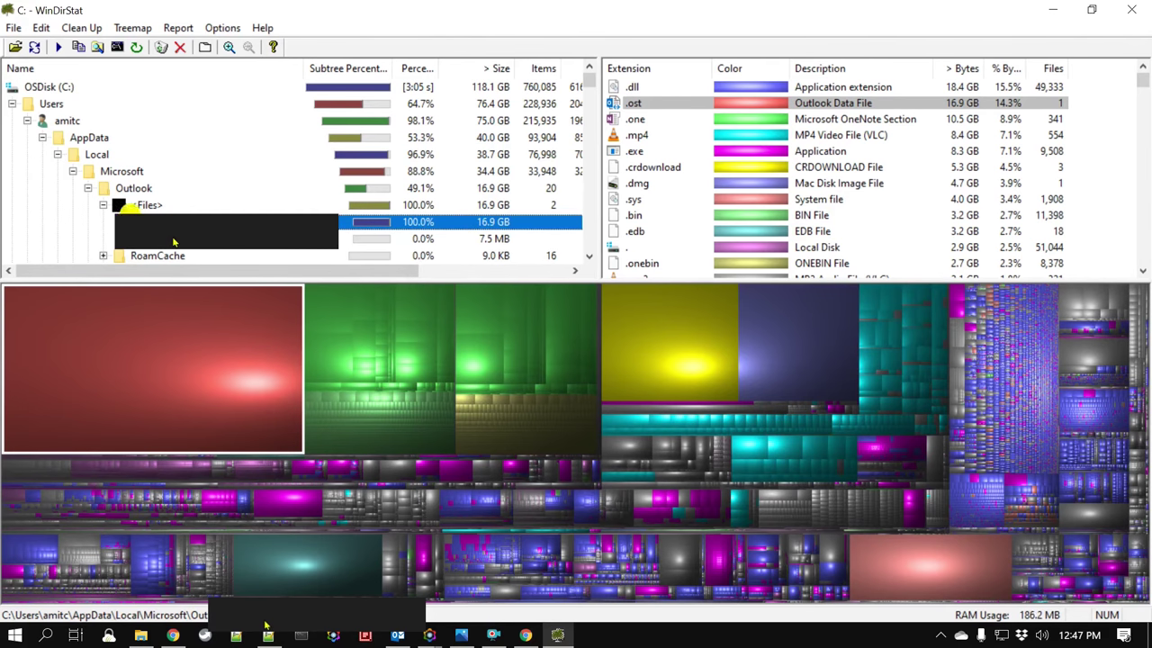
{"action": "left_click", "coordinate": [27, 120]}
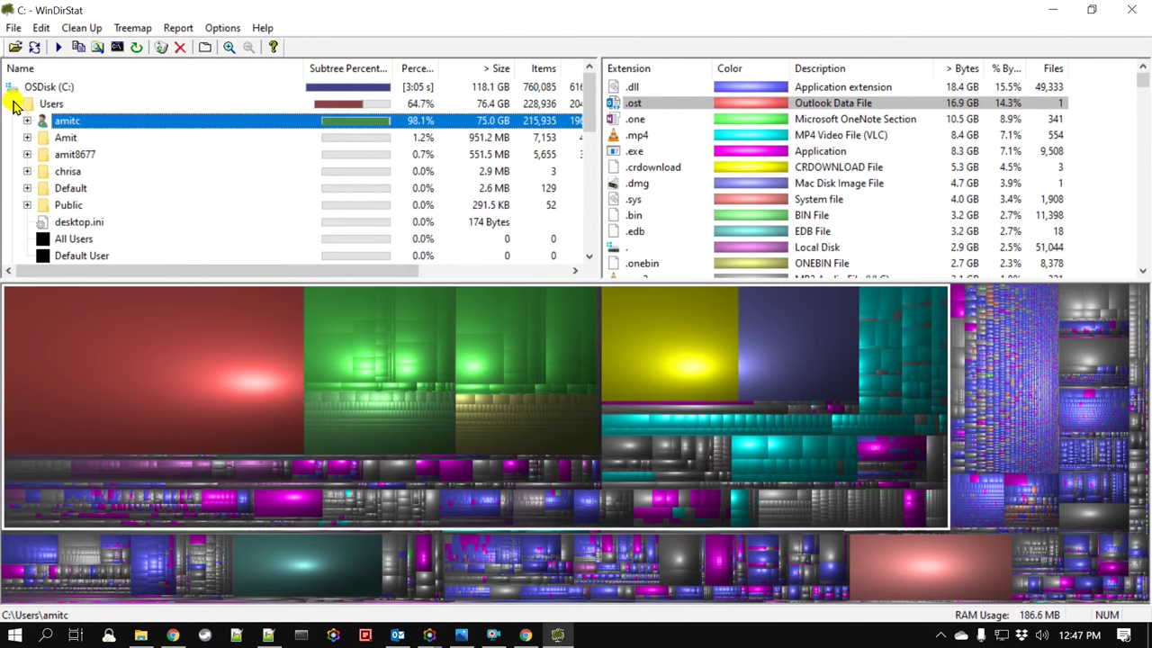
{"action": "left_click", "coordinate": [18, 103]}
{"action": "left_click", "coordinate": [13, 105]}
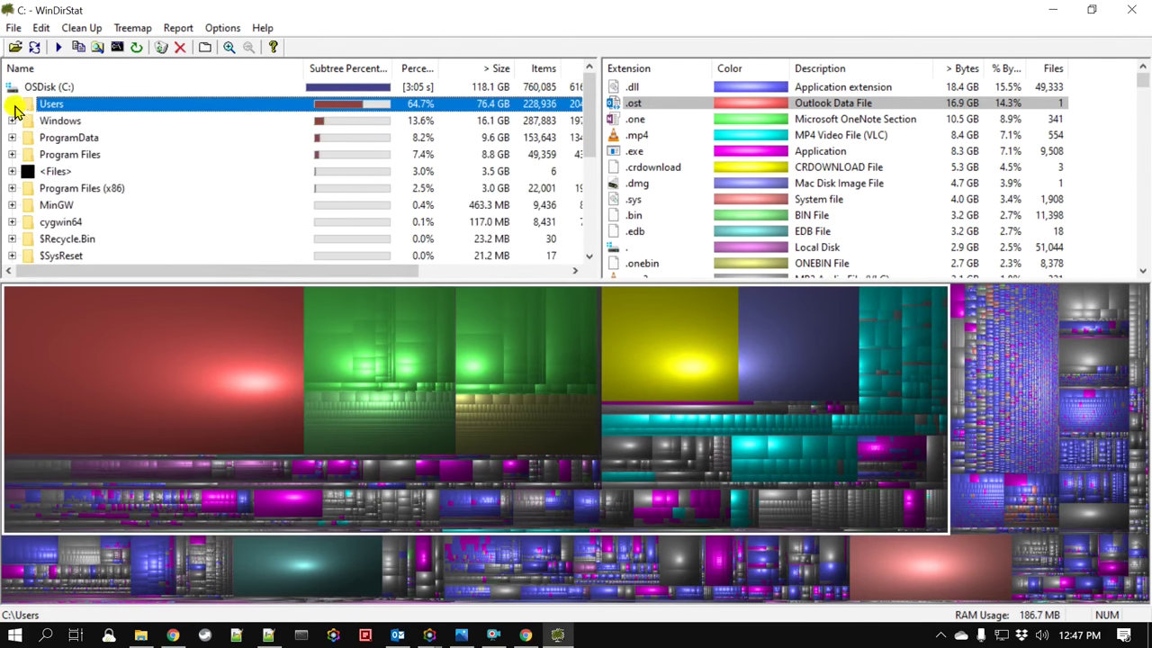
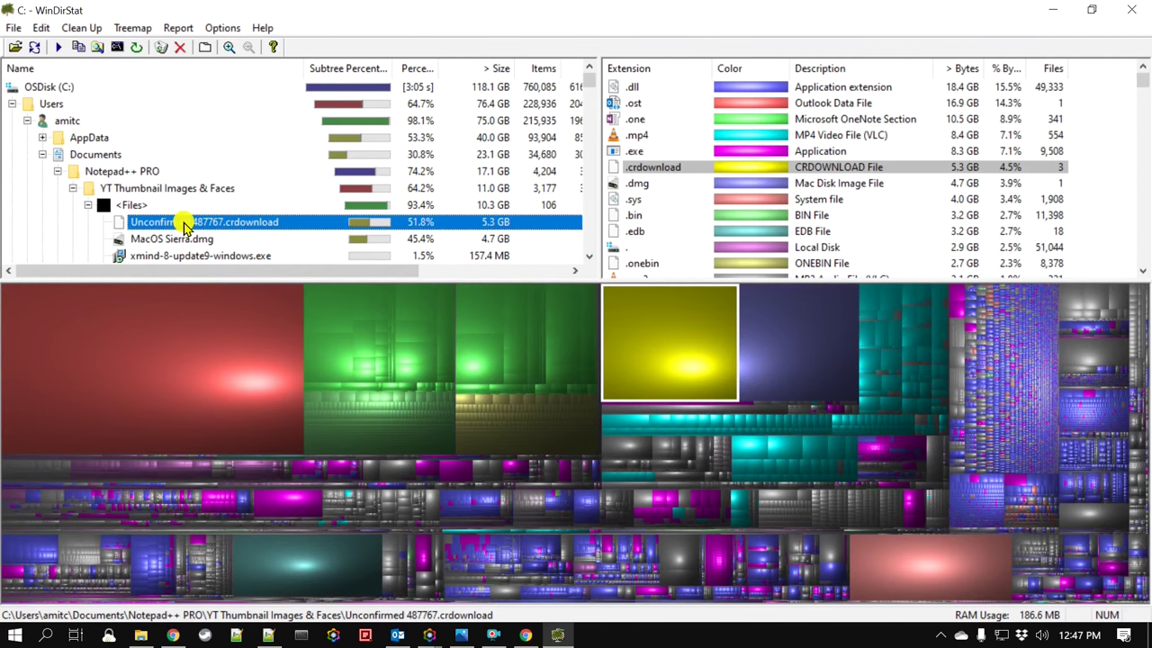
Step: Show the folder containing Unconfirmed 487767.crdownload in File Explorer and sort its contents by size, largest first
{"action": "right_click", "coordinate": [183, 225]}
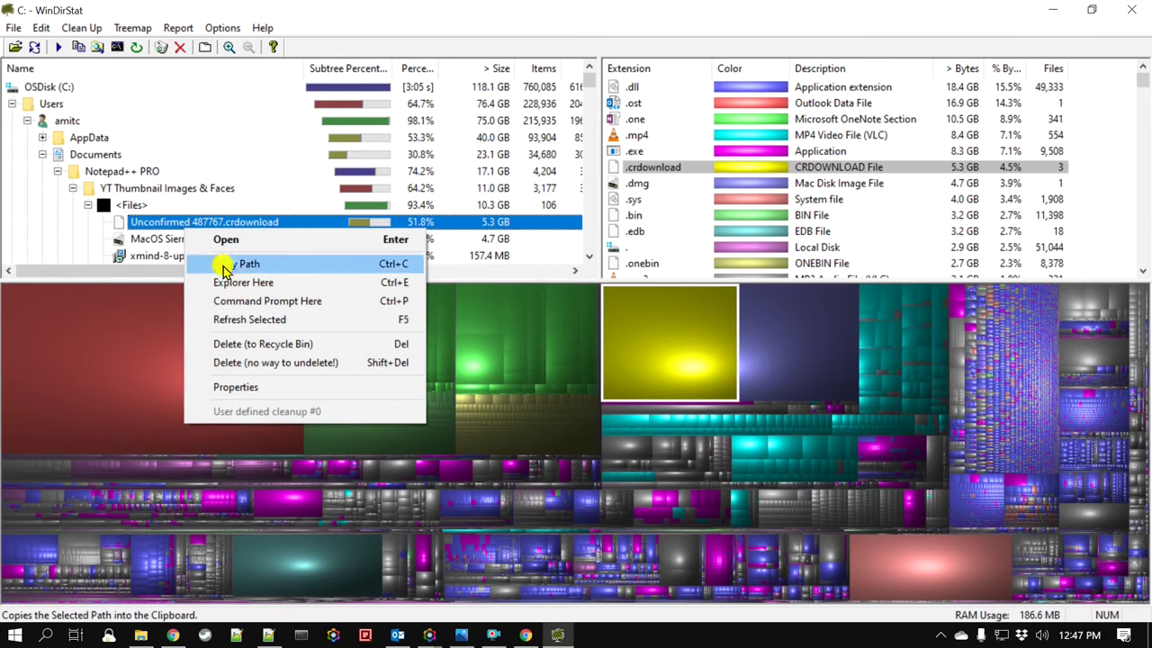
{"action": "left_click", "coordinate": [236, 284]}
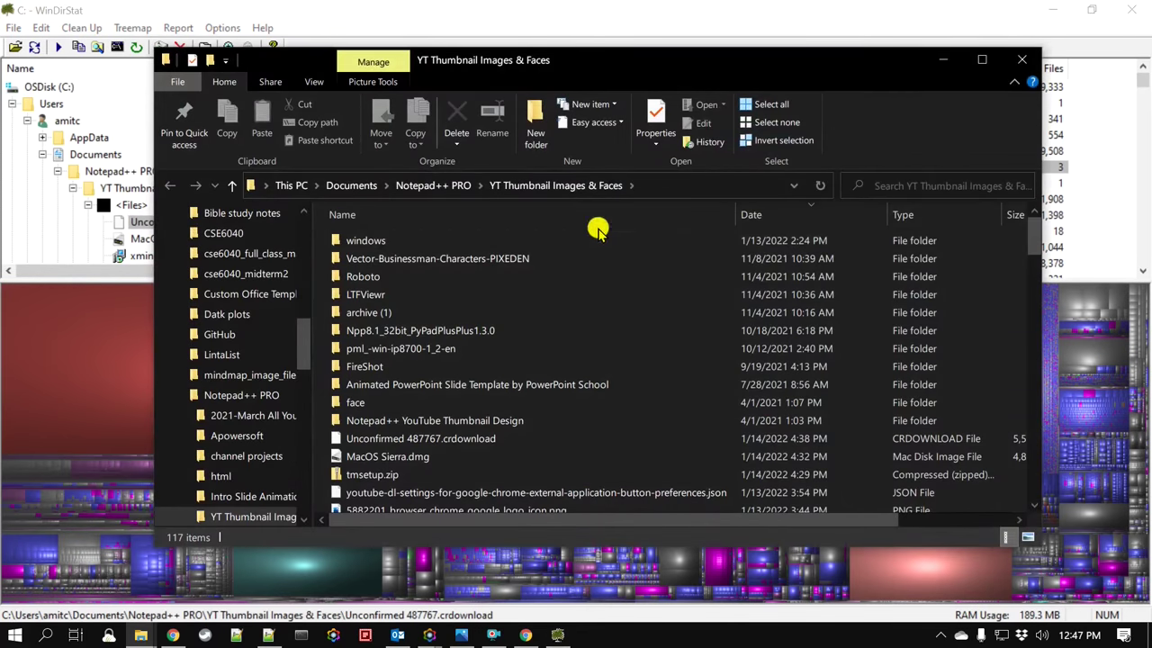
{"action": "left_click", "coordinate": [1017, 209]}
{"action": "left_click_drag", "start_coordinate": [1031, 247], "coordinate": [1037, 225]}
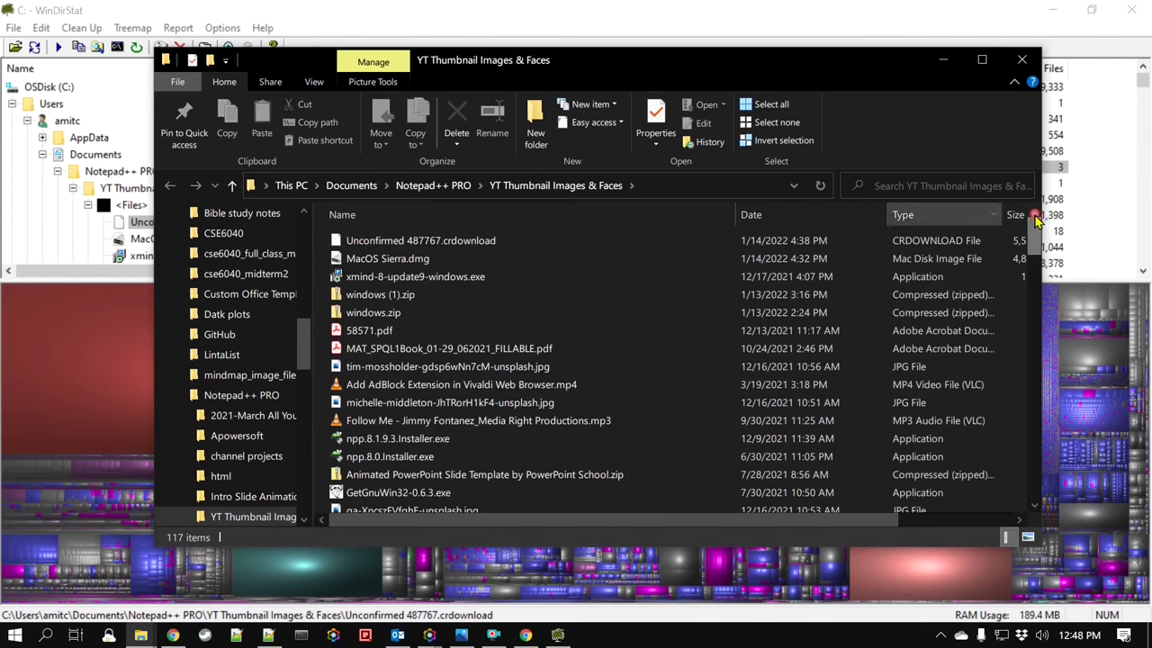
Step: Delete Unconfirmed 487767.crdownload from the YT Thumbnail Images & Faces folder to the Recycle Bin
{"action": "left_click", "coordinate": [481, 240]}
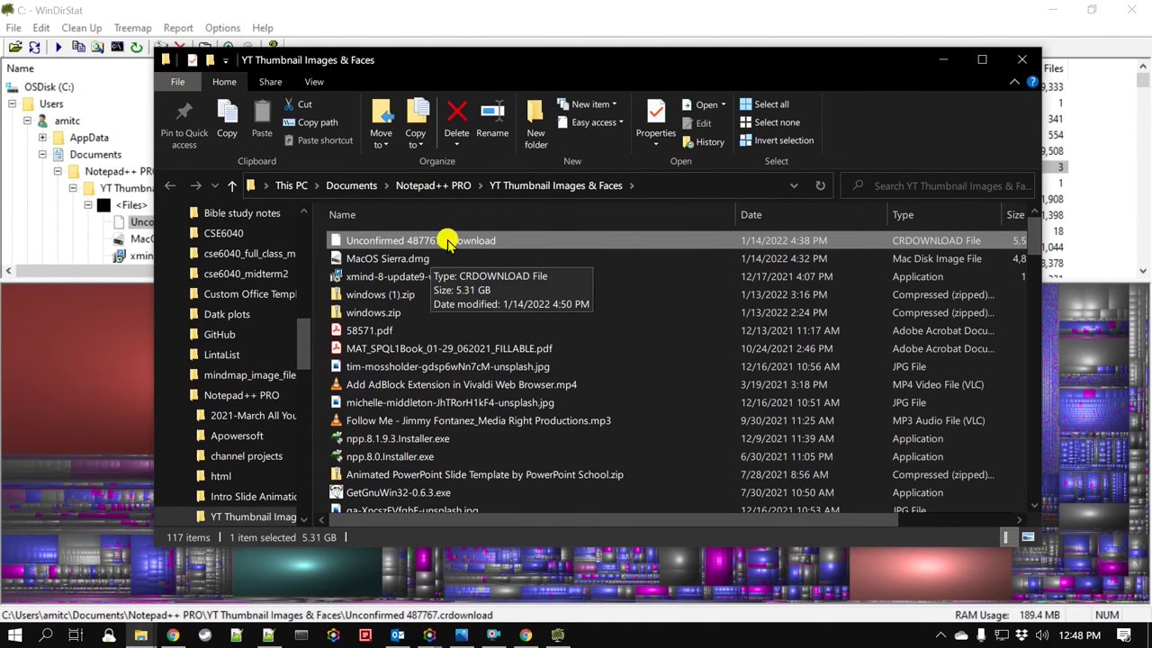
{"action": "right_click", "coordinate": [446, 241]}
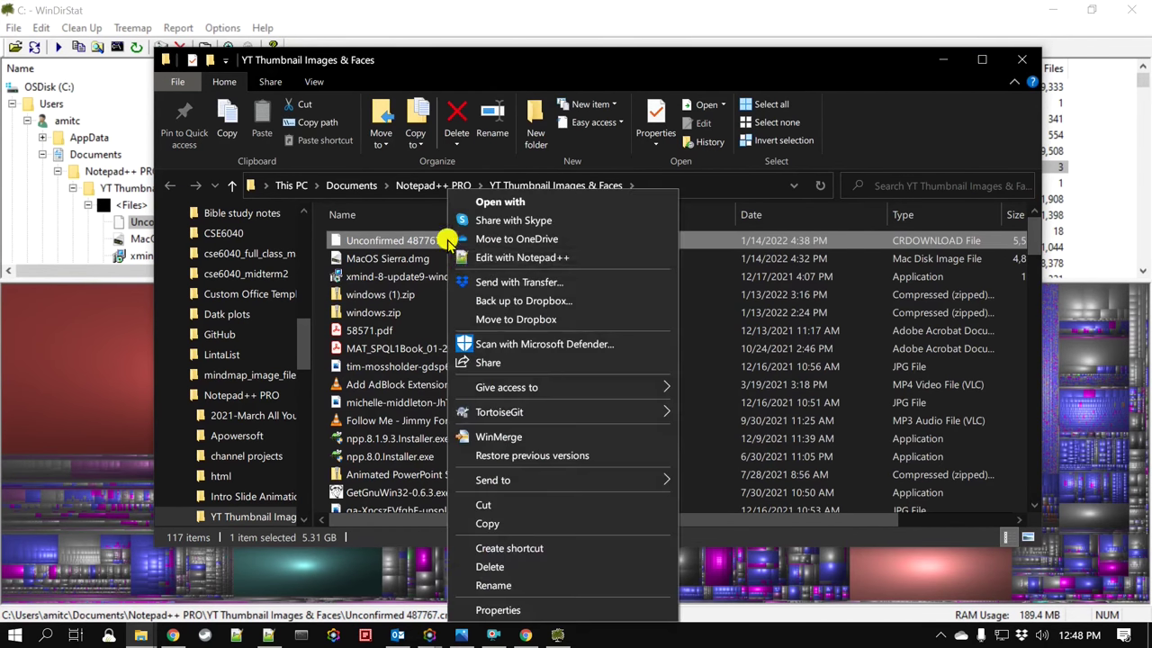
{"action": "left_click", "coordinate": [521, 567]}
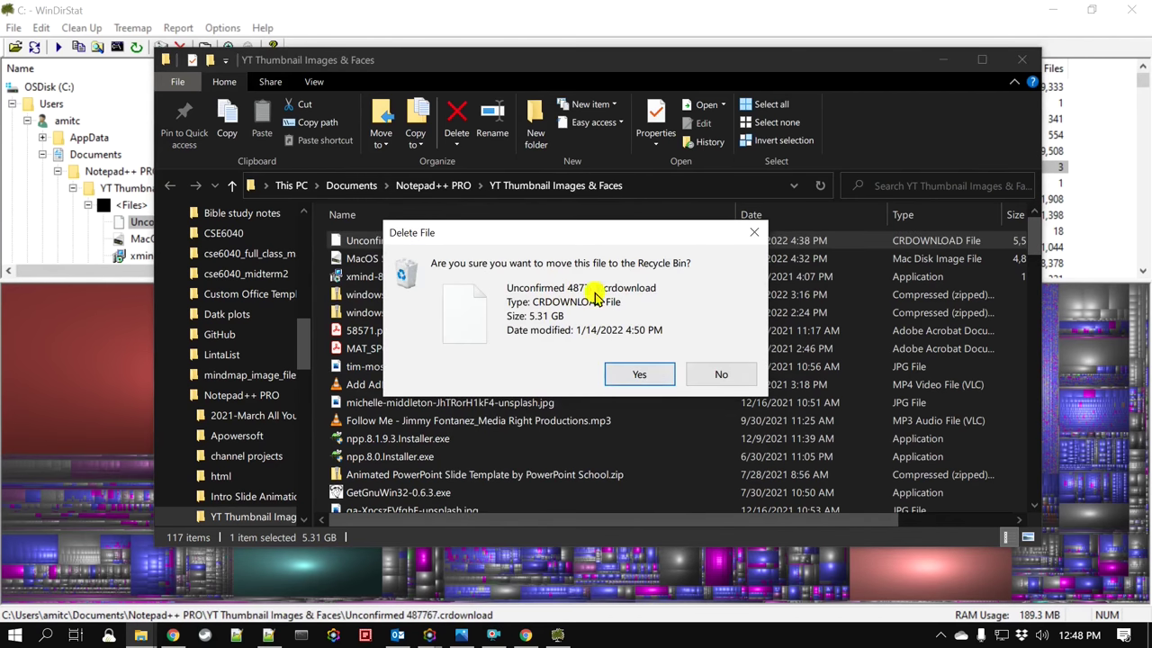
{"action": "left_click", "coordinate": [650, 378]}
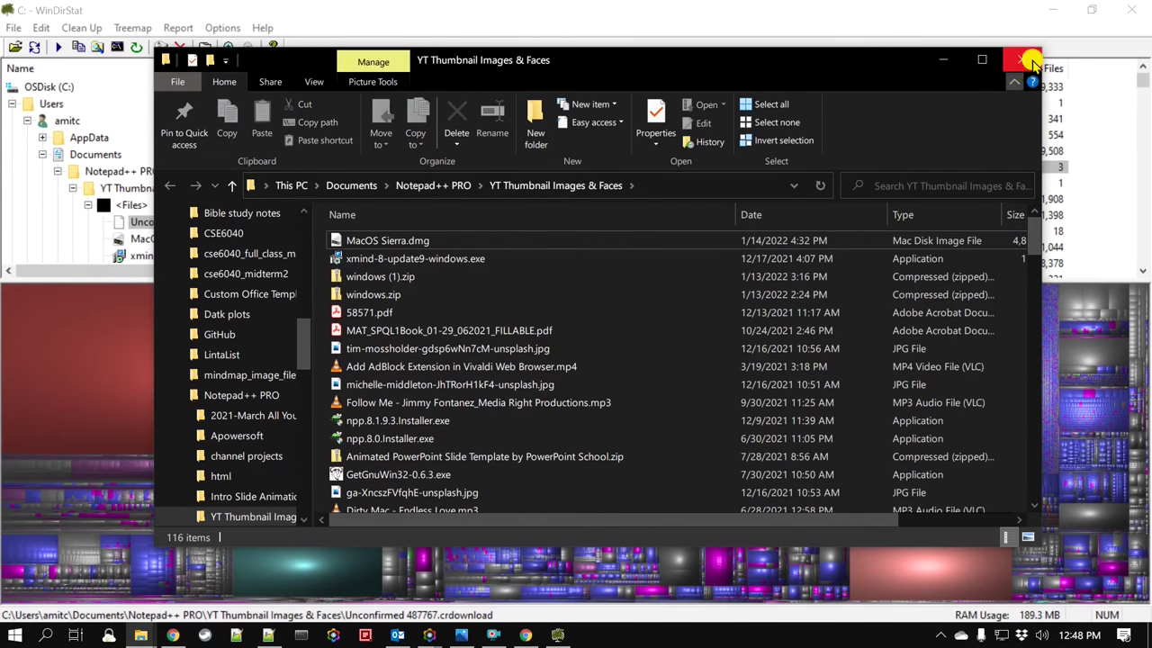
Step: Delete MacOS Sierra.dmg to the Recycle Bin and close the YT Thumbnail Images & Faces folder window
{"action": "left_click", "coordinate": [410, 242]}
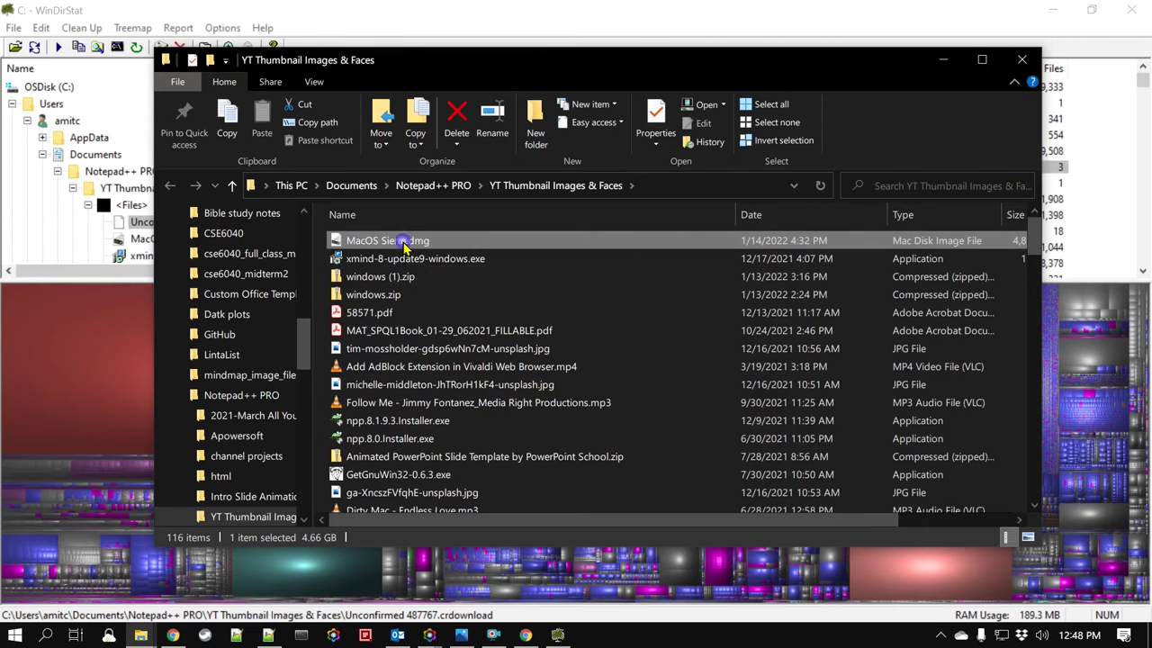
{"action": "right_click", "coordinate": [394, 237]}
{"action": "left_click", "coordinate": [559, 567]}
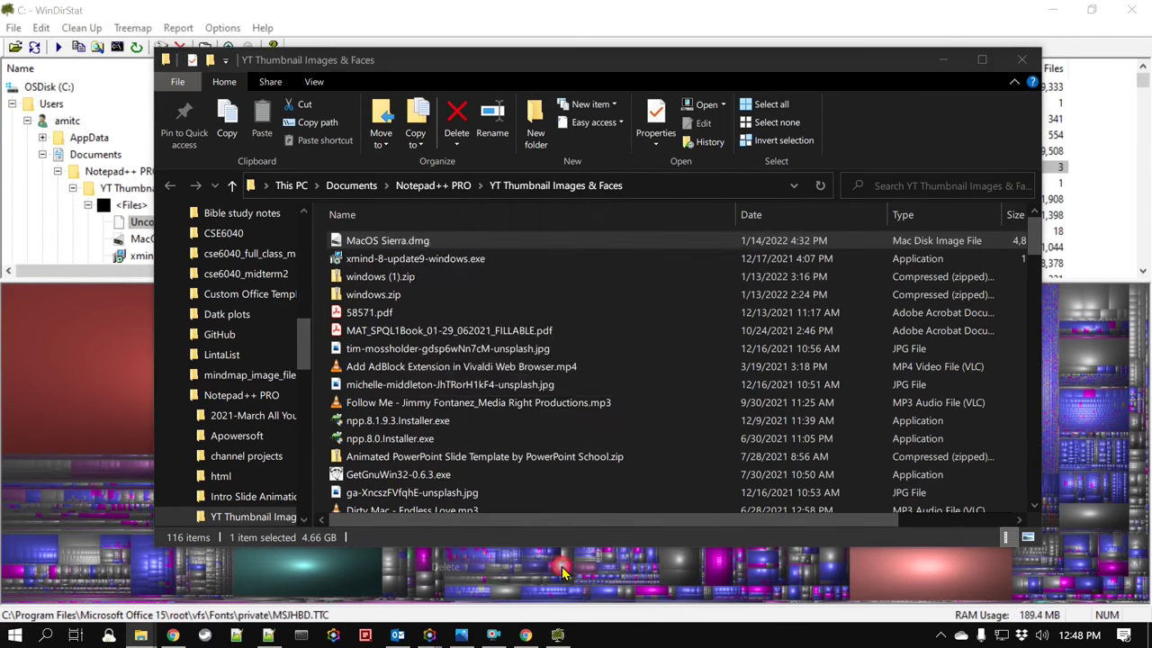
{"action": "left_click", "coordinate": [645, 379]}
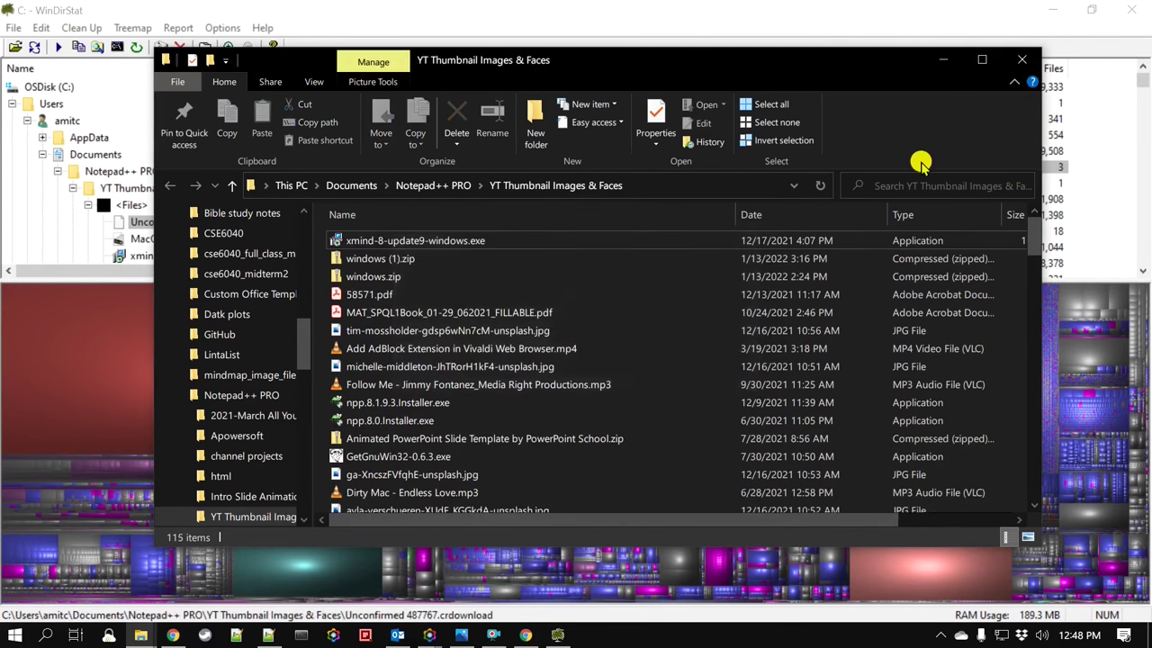
{"action": "left_click", "coordinate": [1022, 59]}
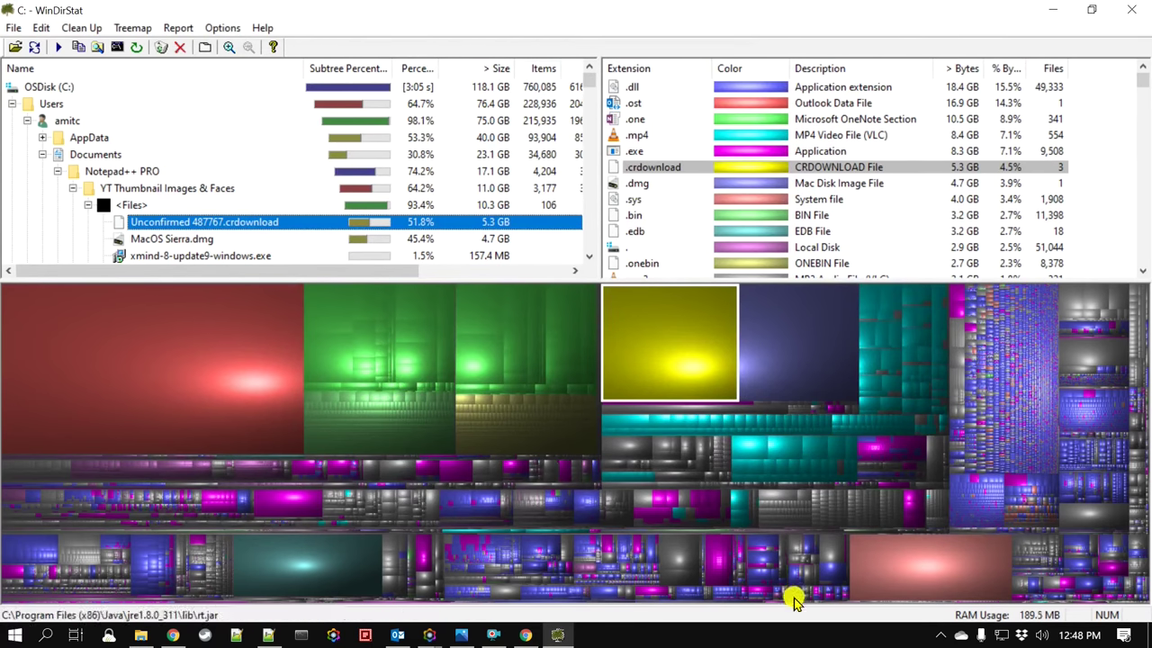
Step: Empty the Recycle Bin to permanently delete MacOS Sierra.dmg, and close its window
{"action": "left_click", "coordinate": [493, 635]}
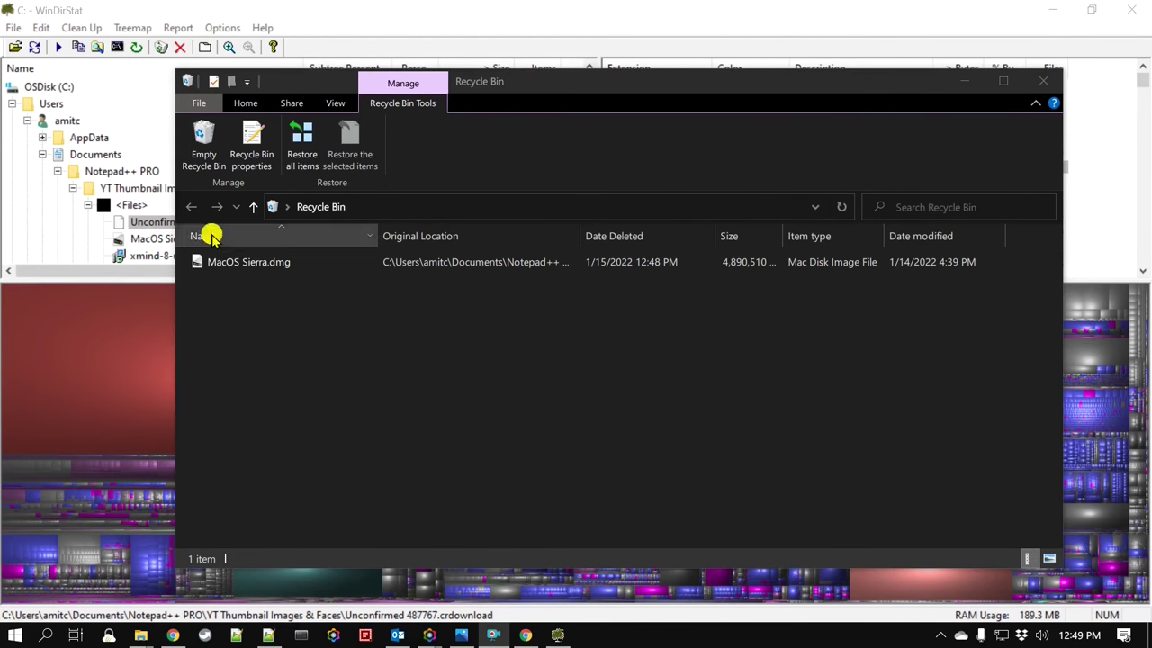
{"action": "left_click", "coordinate": [202, 139]}
{"action": "left_click", "coordinate": [201, 140]}
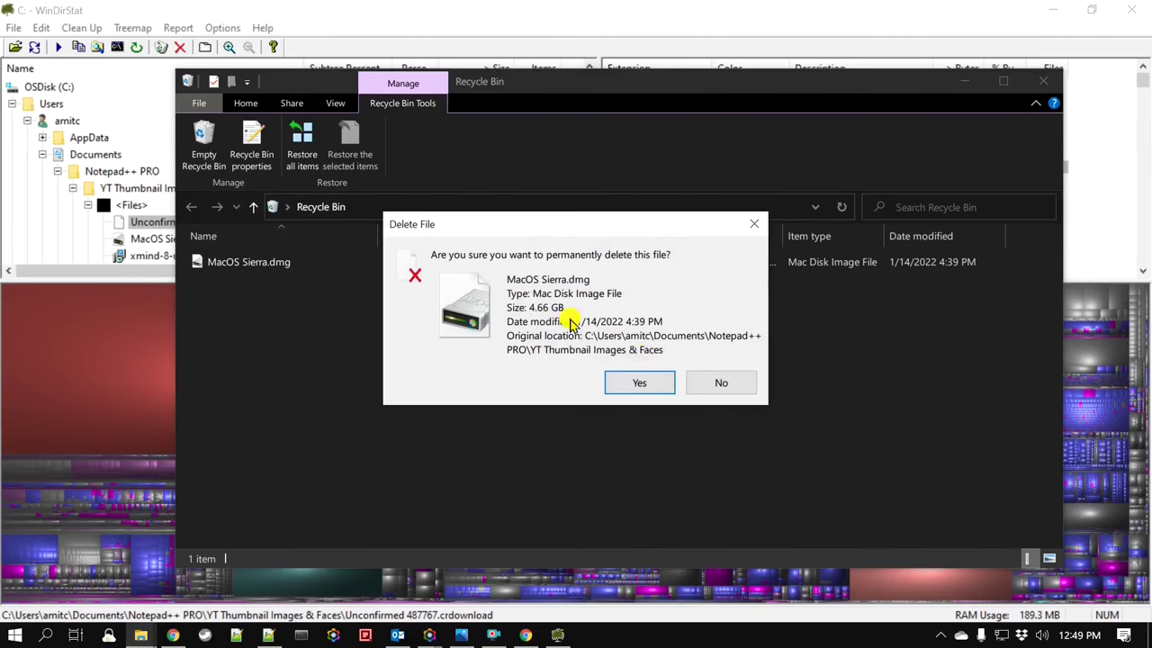
{"action": "left_click", "coordinate": [660, 390]}
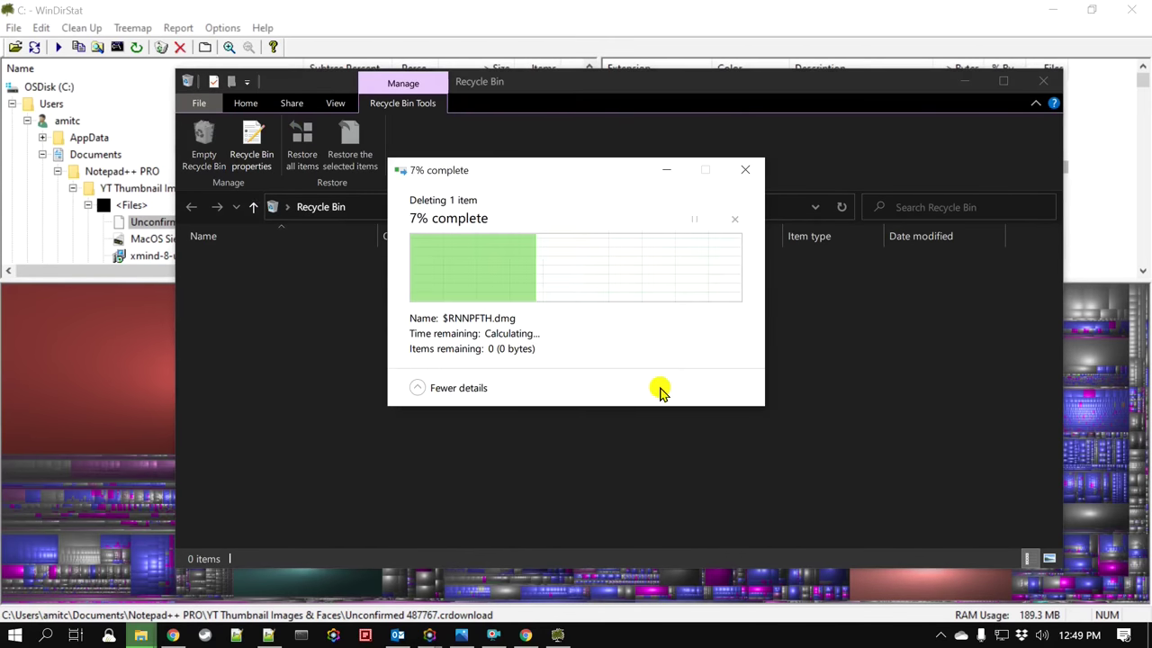
{"action": "left_click", "coordinate": [1043, 81]}
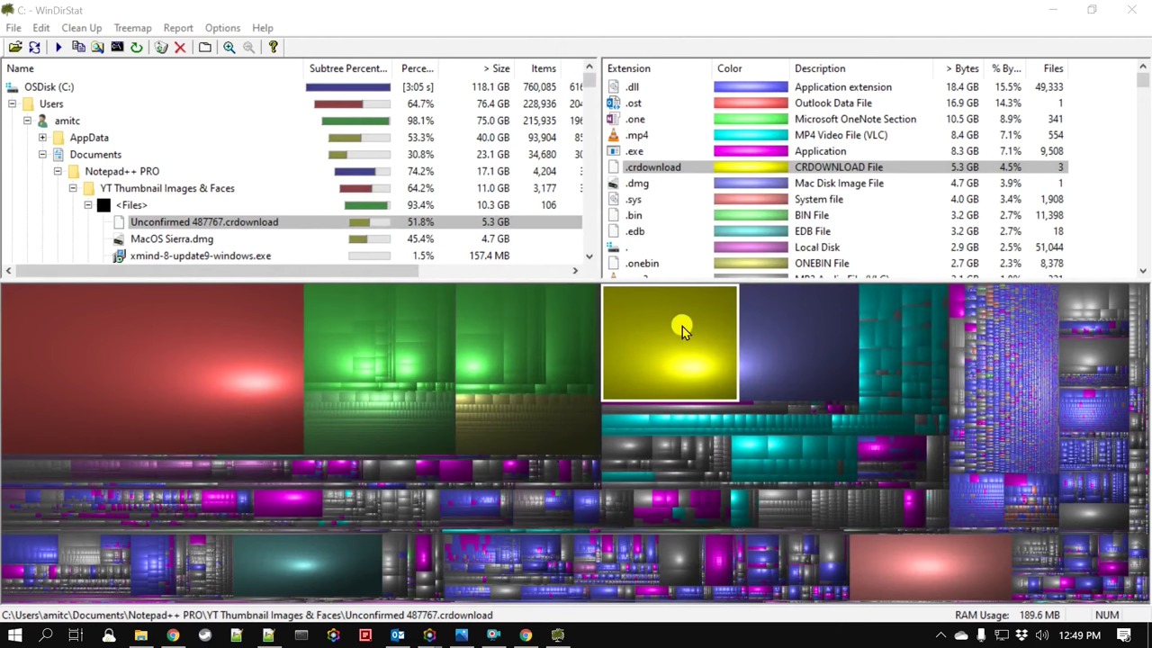
Step: Refresh the YT Thumbnail Images & Faces folder in the WinDirStat results and minimize the window
{"action": "left_click", "coordinate": [203, 188]}
{"action": "right_click", "coordinate": [232, 190]}
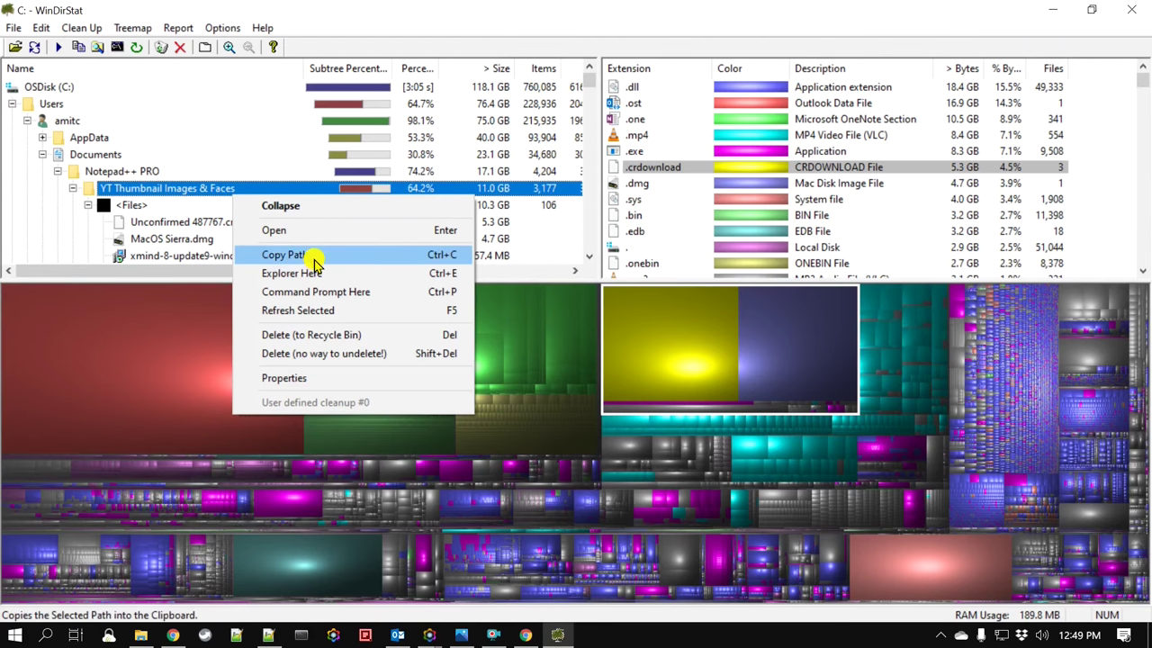
{"action": "left_click", "coordinate": [322, 312]}
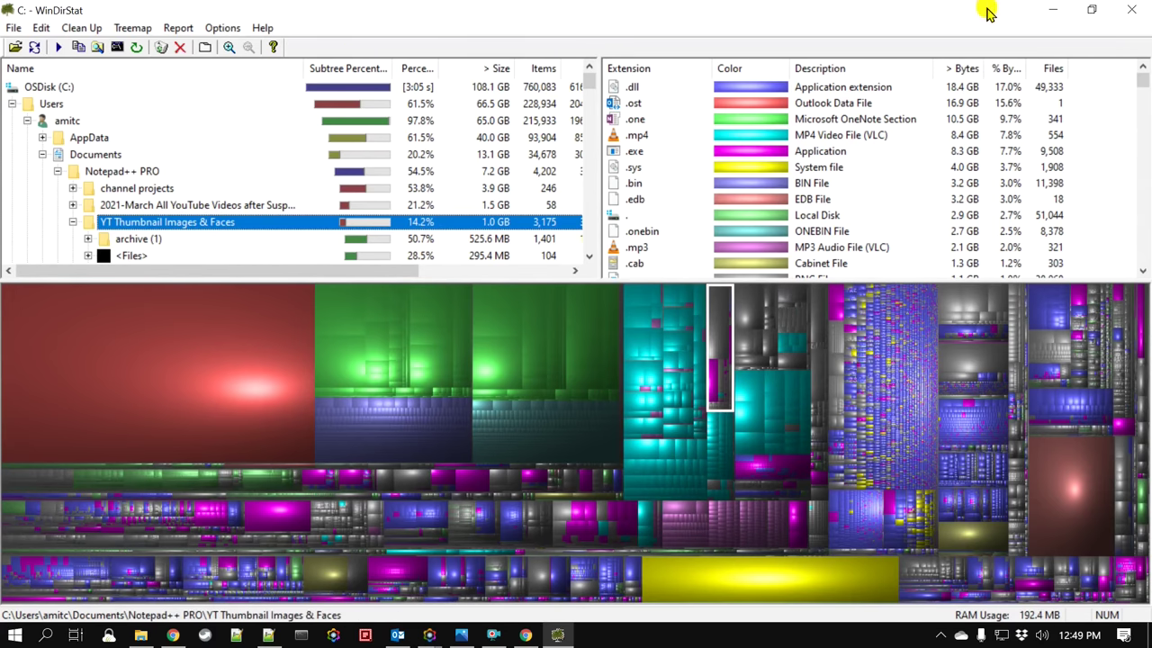
{"action": "left_click", "coordinate": [1053, 9]}
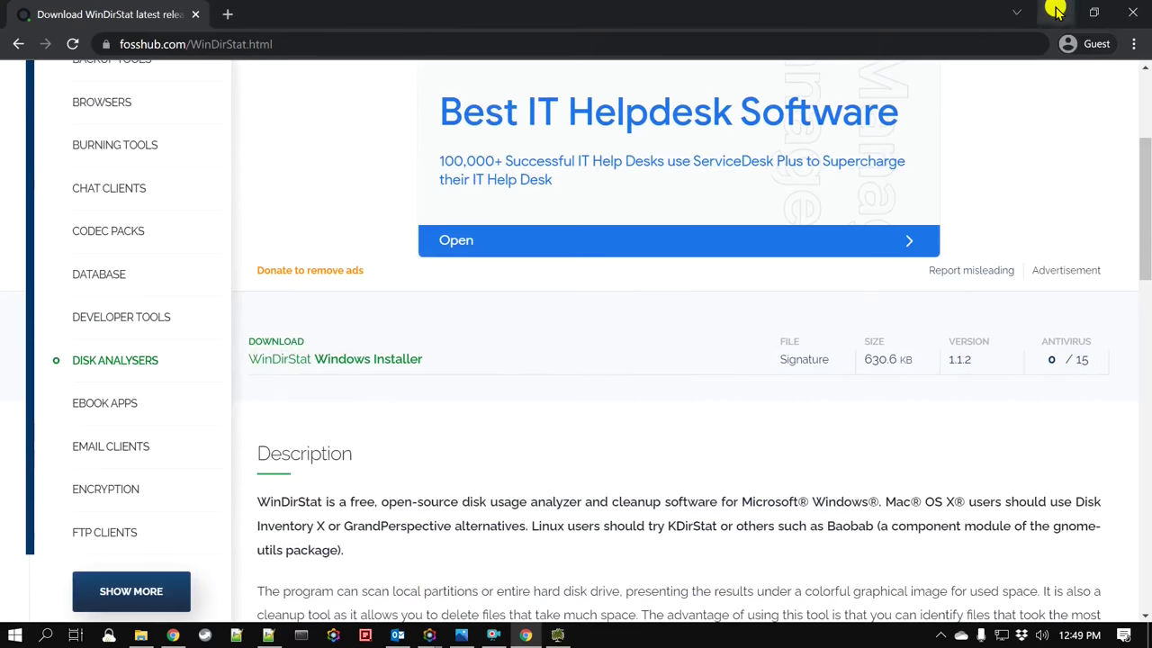
Step: Switch to the This PC window in File Explorer to check the free space on OSDisk (C:)
{"action": "left_click", "coordinate": [140, 635]}
{"action": "mouse_move", "coordinate": [220, 369]}
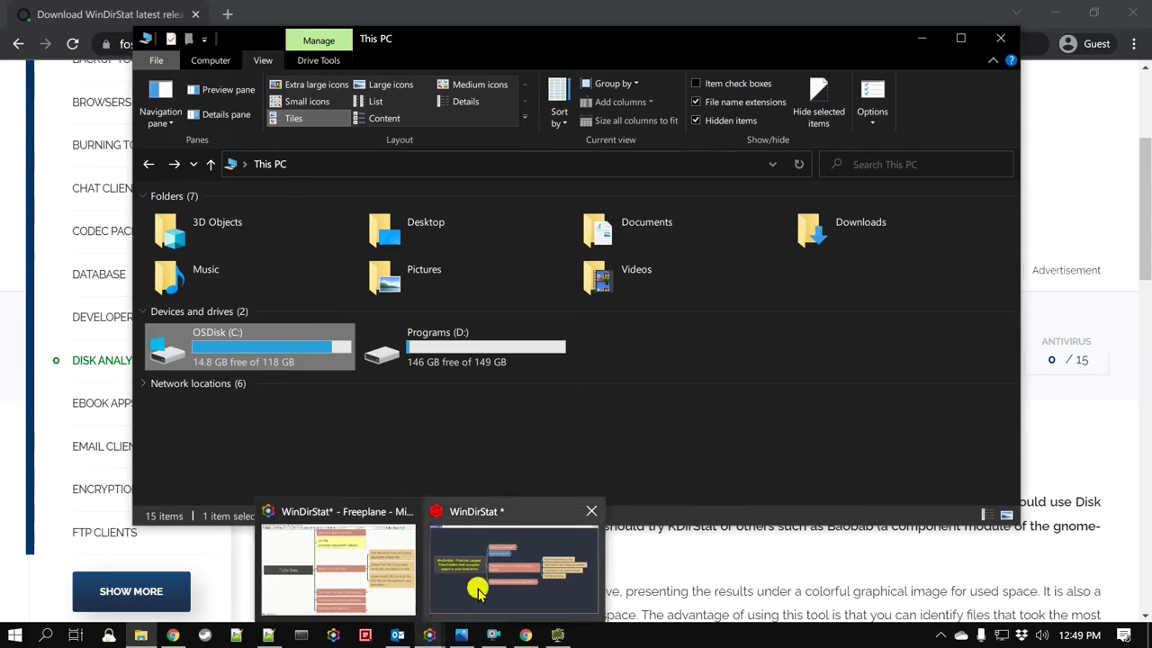
Step: Switch to the WinDirStat mind map and review the topics from "Find the large files by size" to "Find files by types"
{"action": "left_click", "coordinate": [506, 565]}
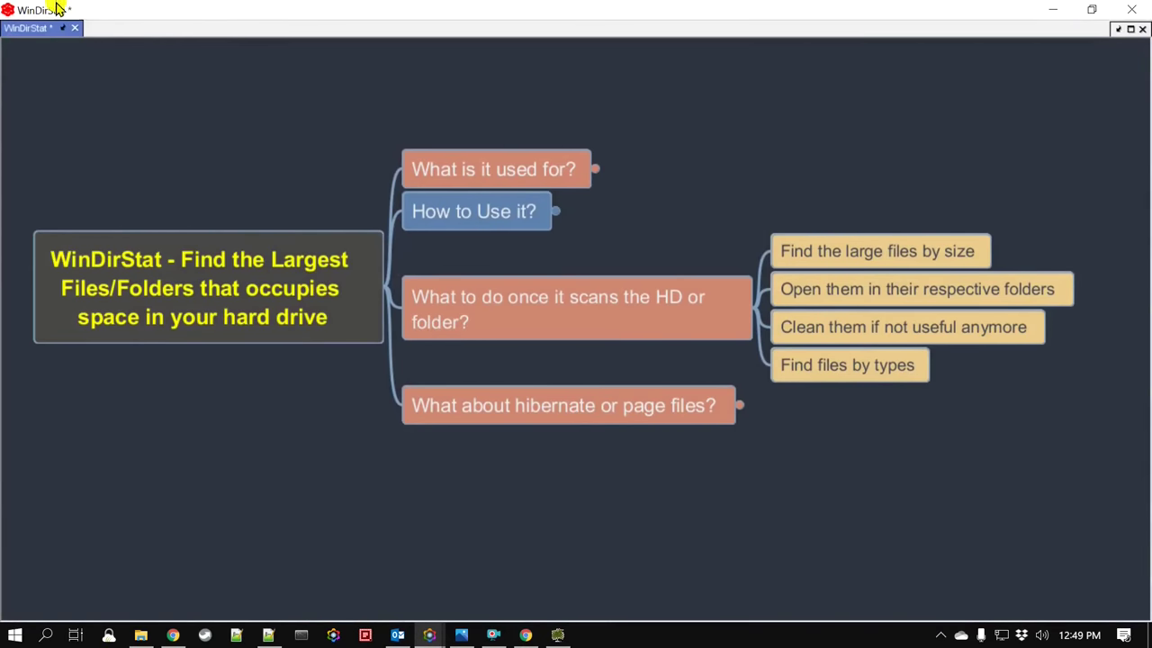
{"action": "left_click_drag", "start_coordinate": [706, 212], "coordinate": [643, 214]}
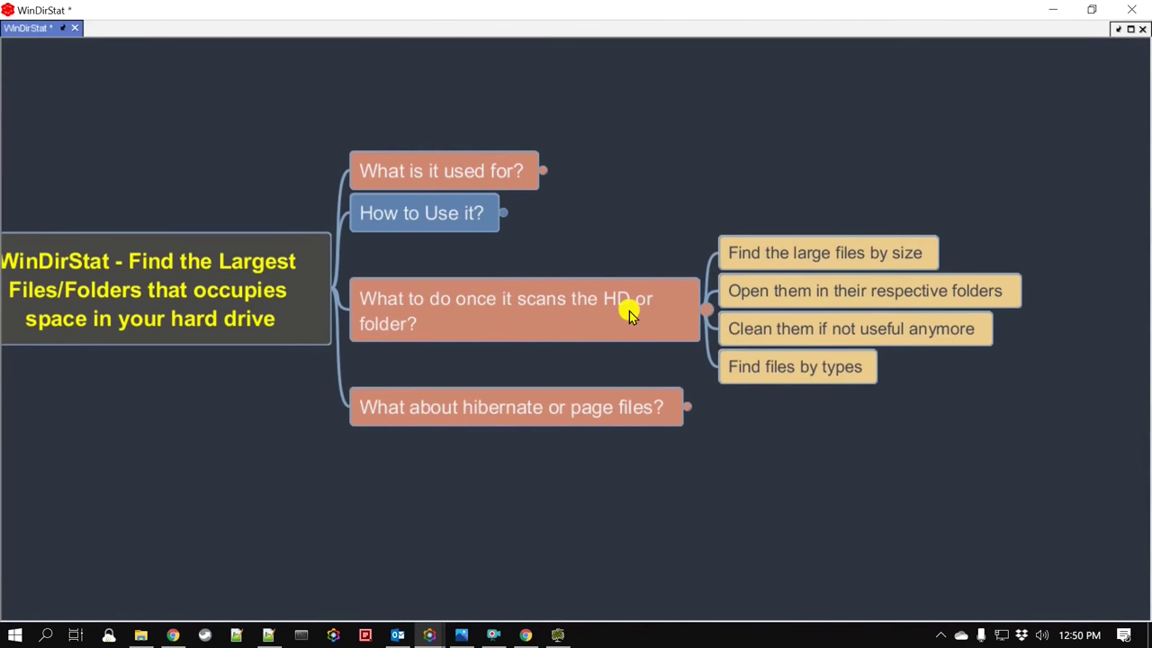
{"action": "left_click", "coordinate": [813, 262]}
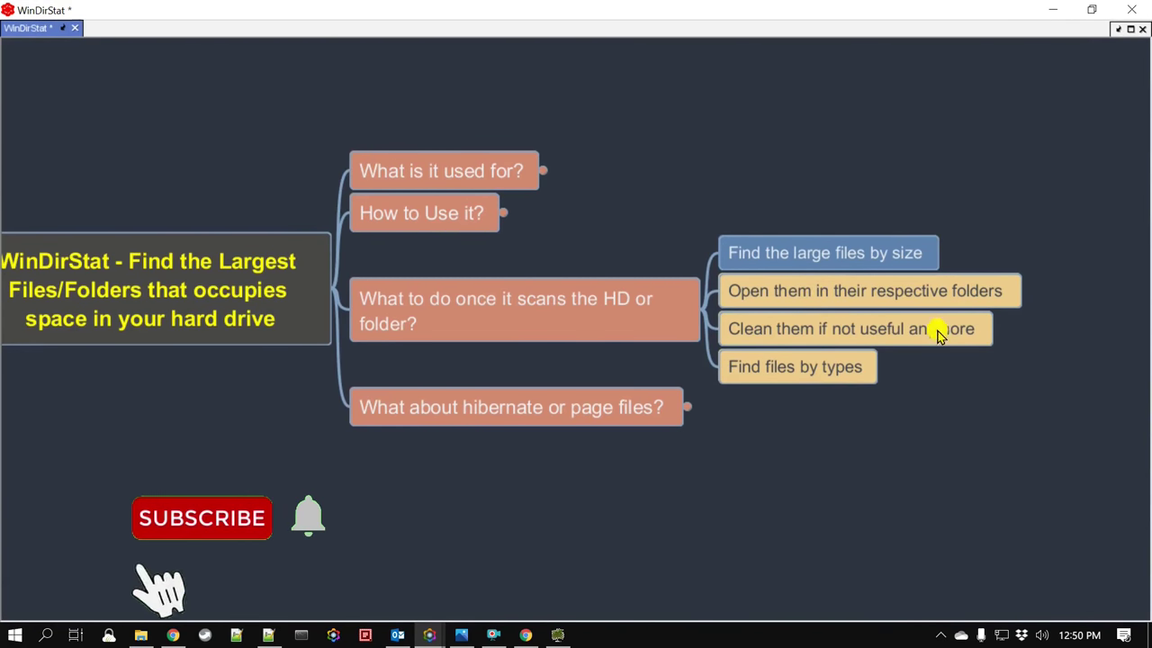
{"action": "left_click", "coordinate": [779, 378]}
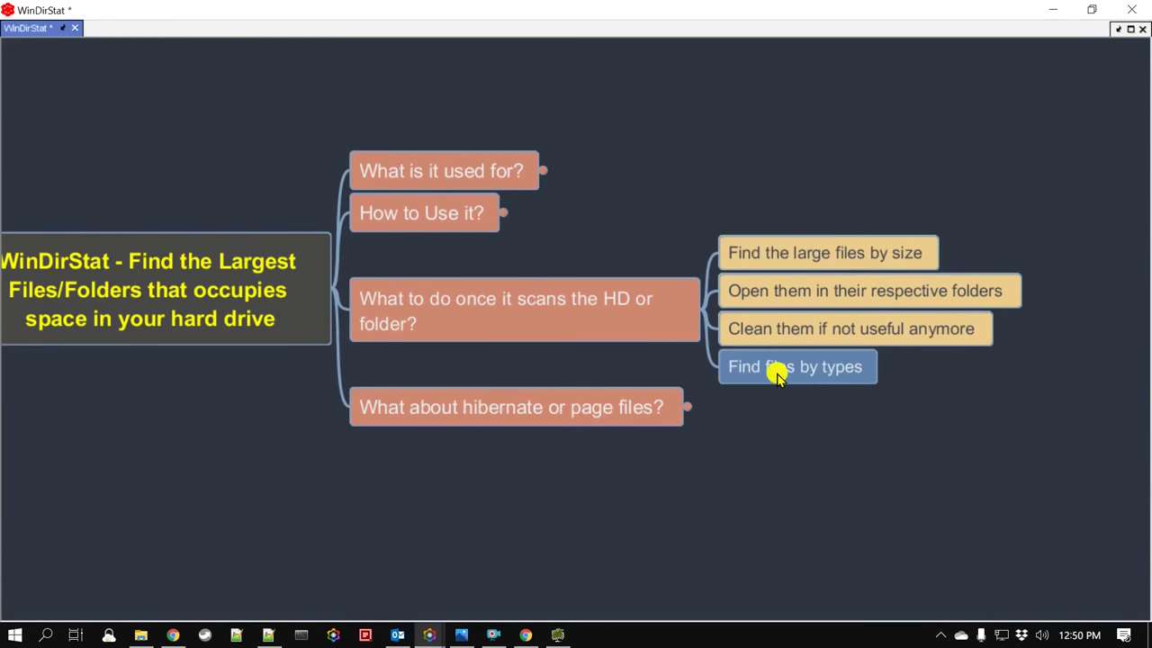
Step: Switch to WinDirStat and highlight the .mp4, .mp3 and .zip files in the treemap one type after another
{"action": "left_click", "coordinate": [560, 636]}
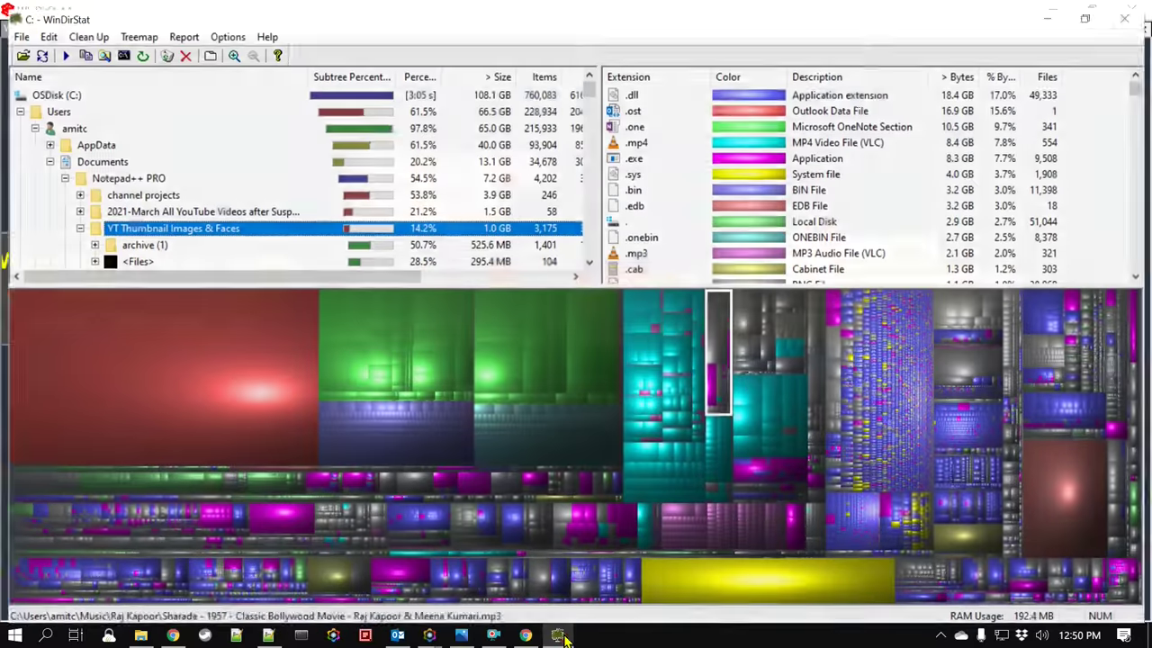
{"action": "left_click", "coordinate": [651, 137]}
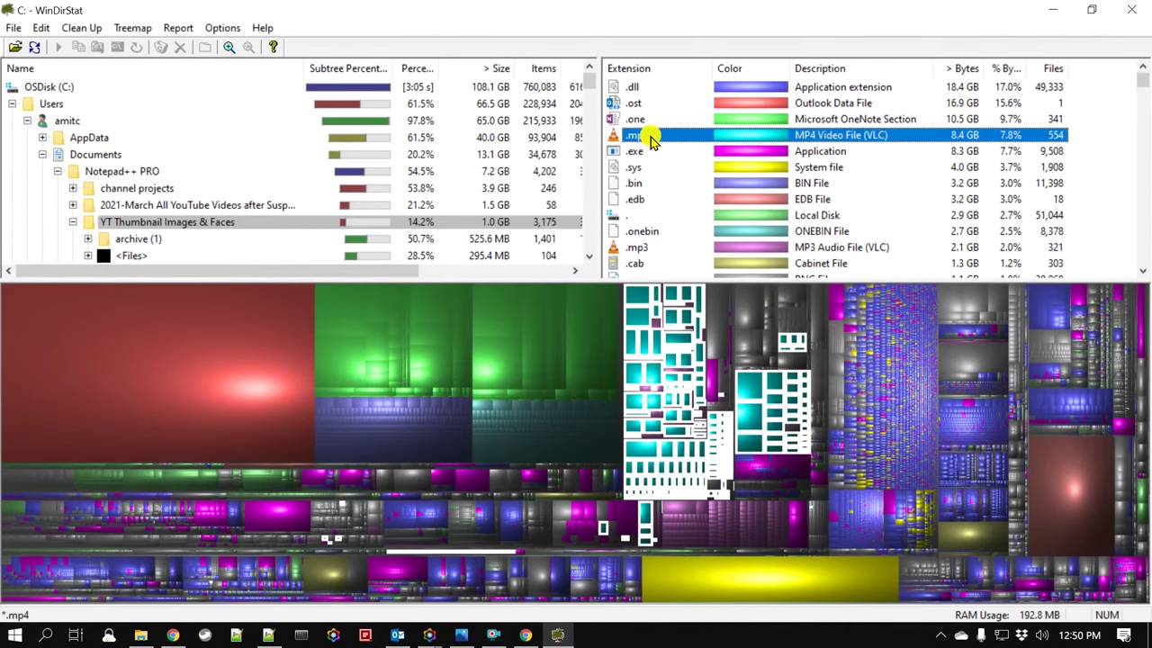
{"action": "left_click", "coordinate": [658, 249]}
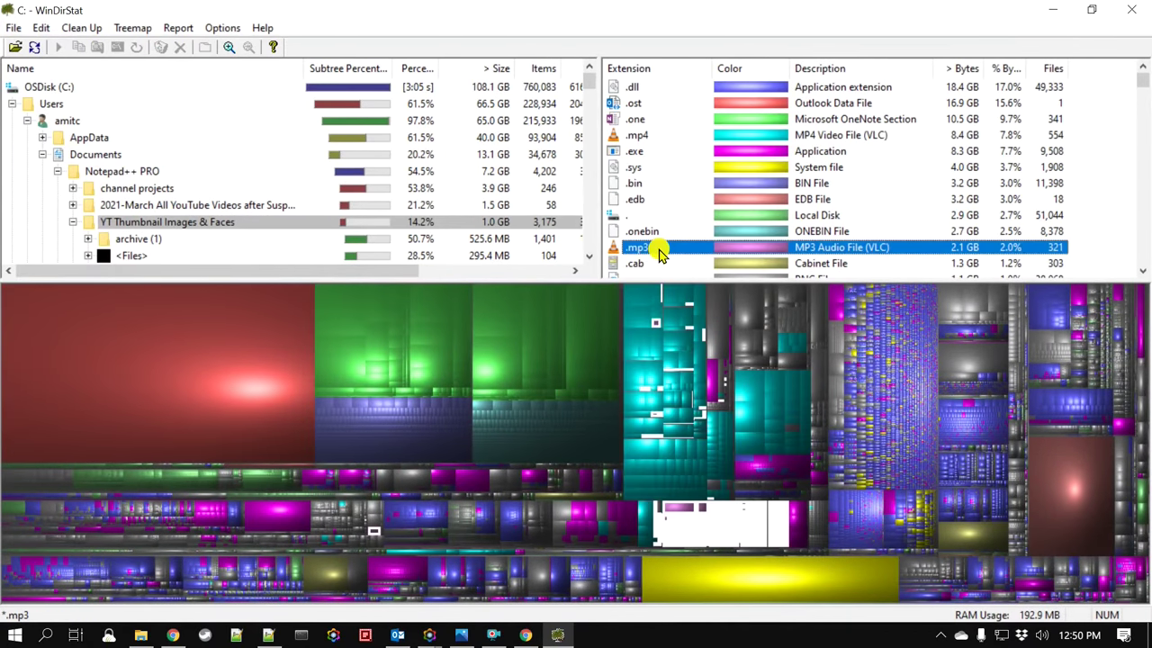
{"action": "scroll", "coordinate": [666, 216], "scroll_direction": "down", "scroll_amount": 3}
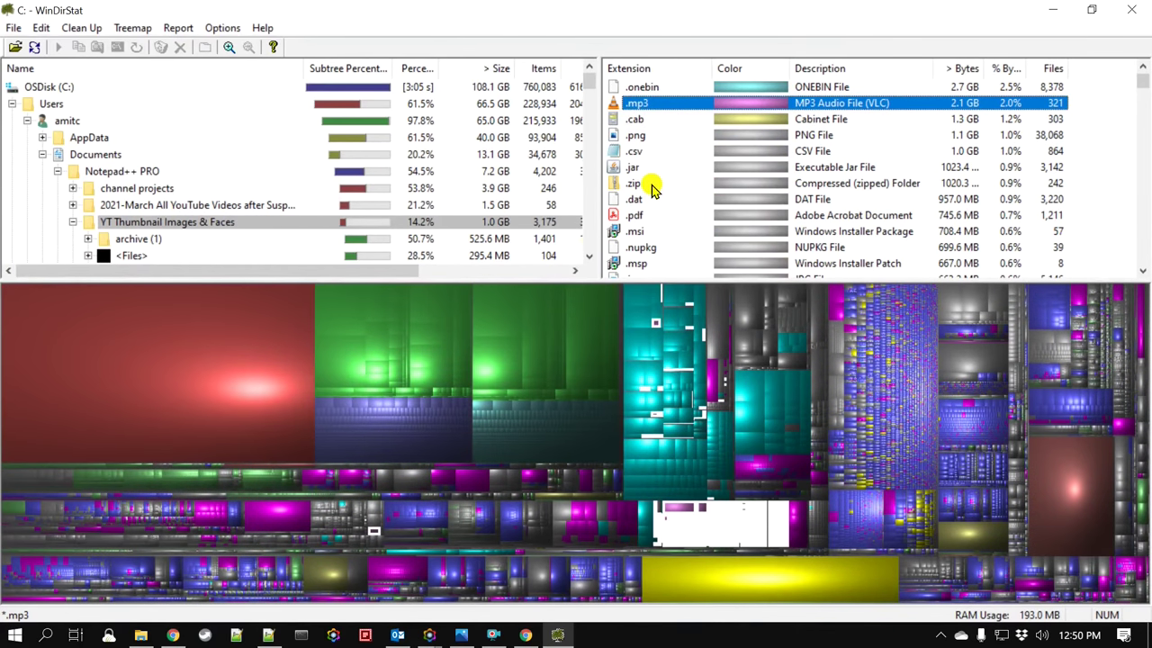
{"action": "left_click", "coordinate": [653, 185]}
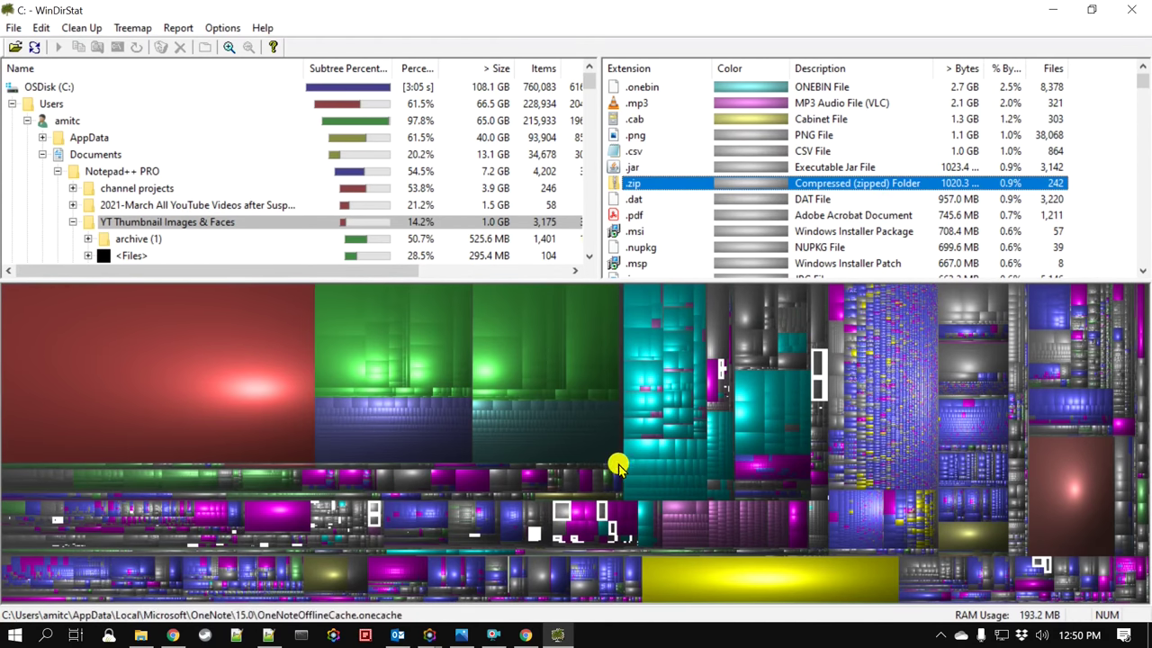
Step: Locate ImageMagick-7.0.10-58-portable-Q16-x64.zip through the treemap and delete it permanently, bypassing the Recycle Bin
{"action": "left_click", "coordinate": [561, 516]}
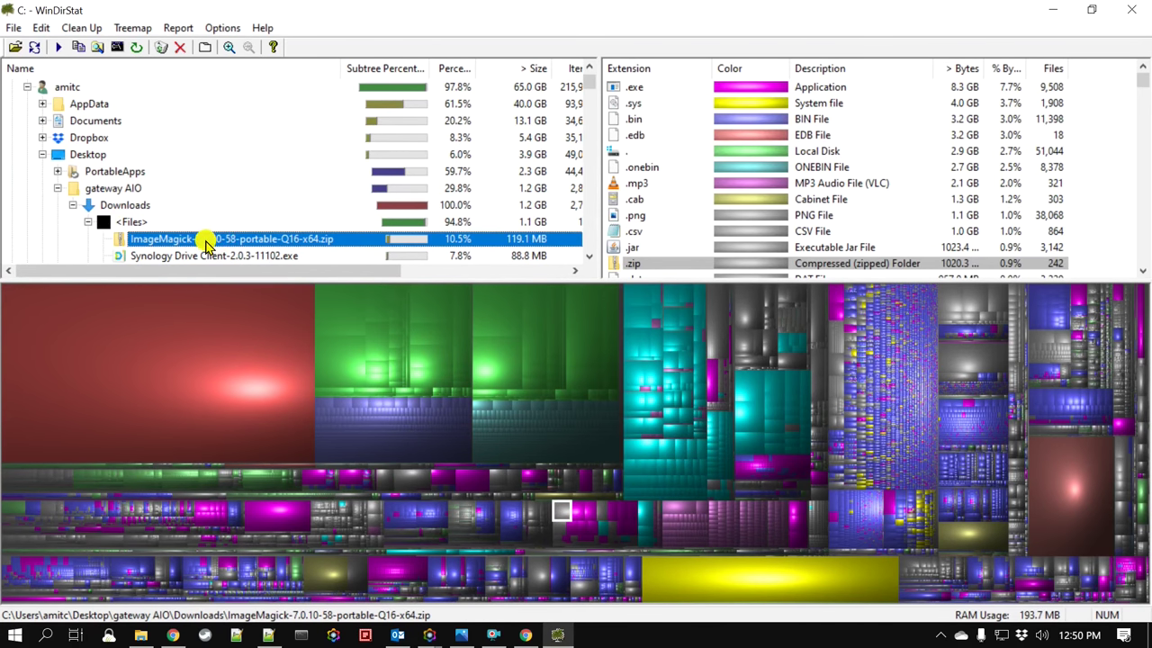
{"action": "right_click", "coordinate": [261, 242]}
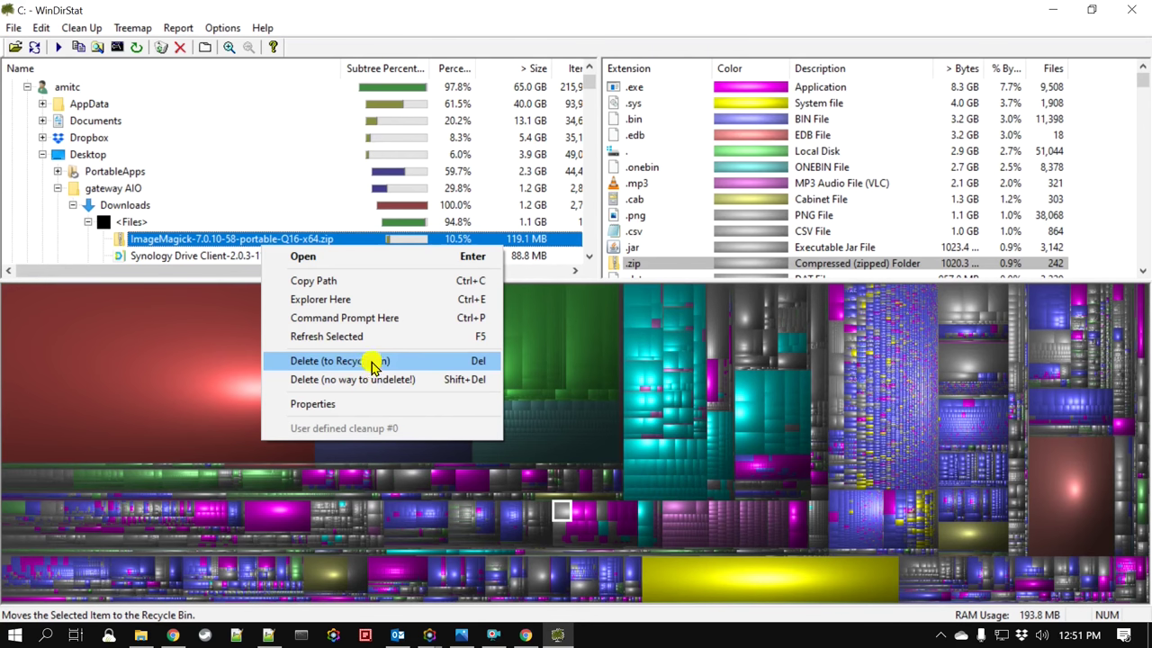
{"action": "left_click", "coordinate": [357, 381]}
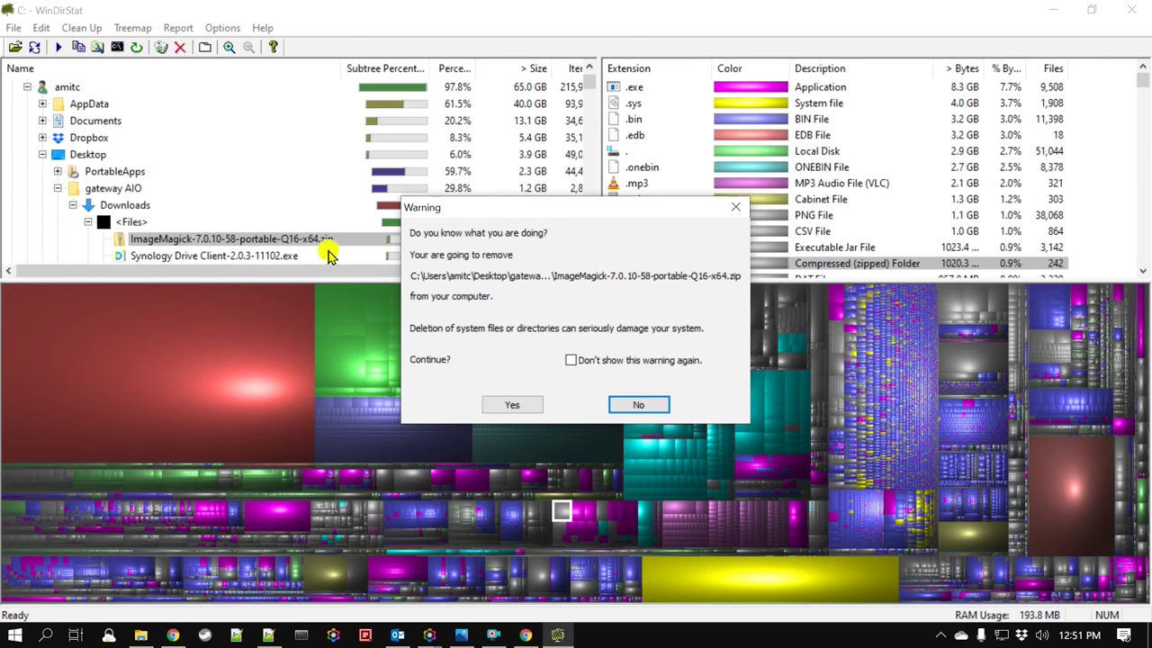
{"action": "left_click", "coordinate": [510, 405]}
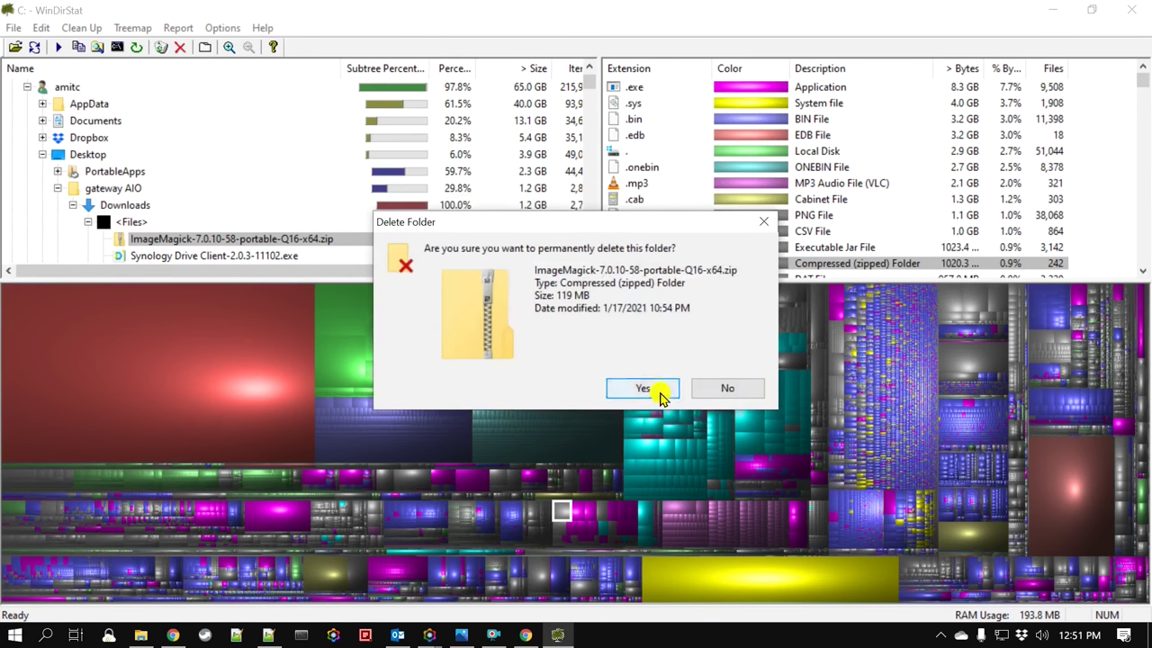
{"action": "left_click", "coordinate": [641, 392]}
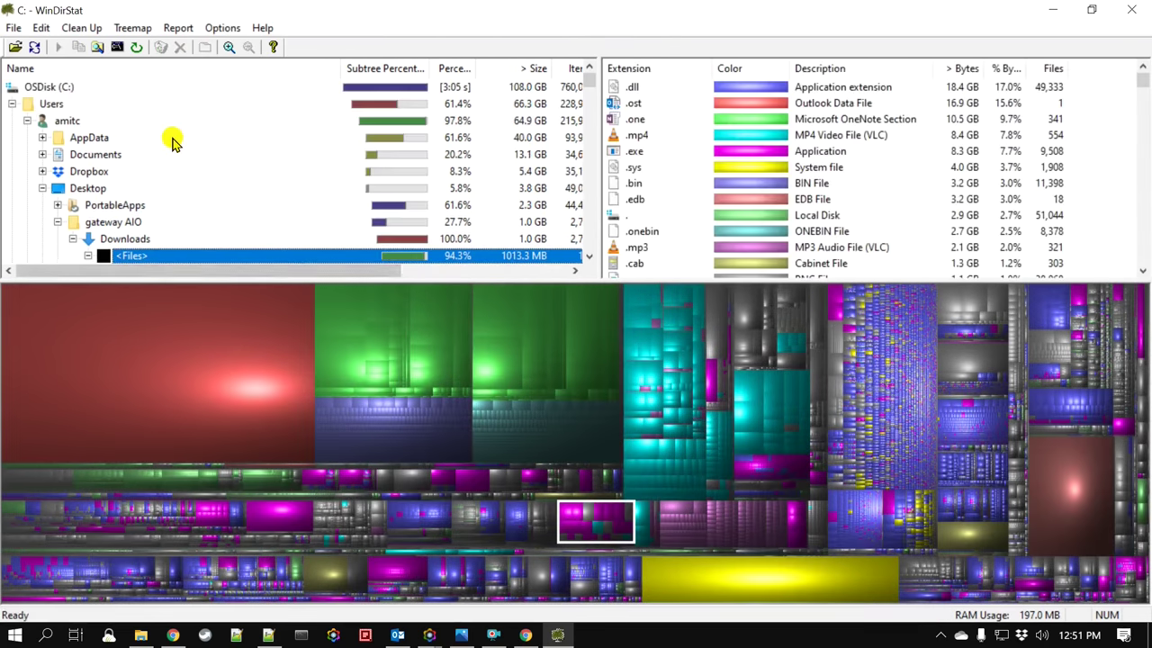
Step: Collapse the Users folder in the directory tree and locate pagefile.sys through its large yellow treemap block
{"action": "left_click", "coordinate": [67, 87]}
{"action": "left_click", "coordinate": [8, 102]}
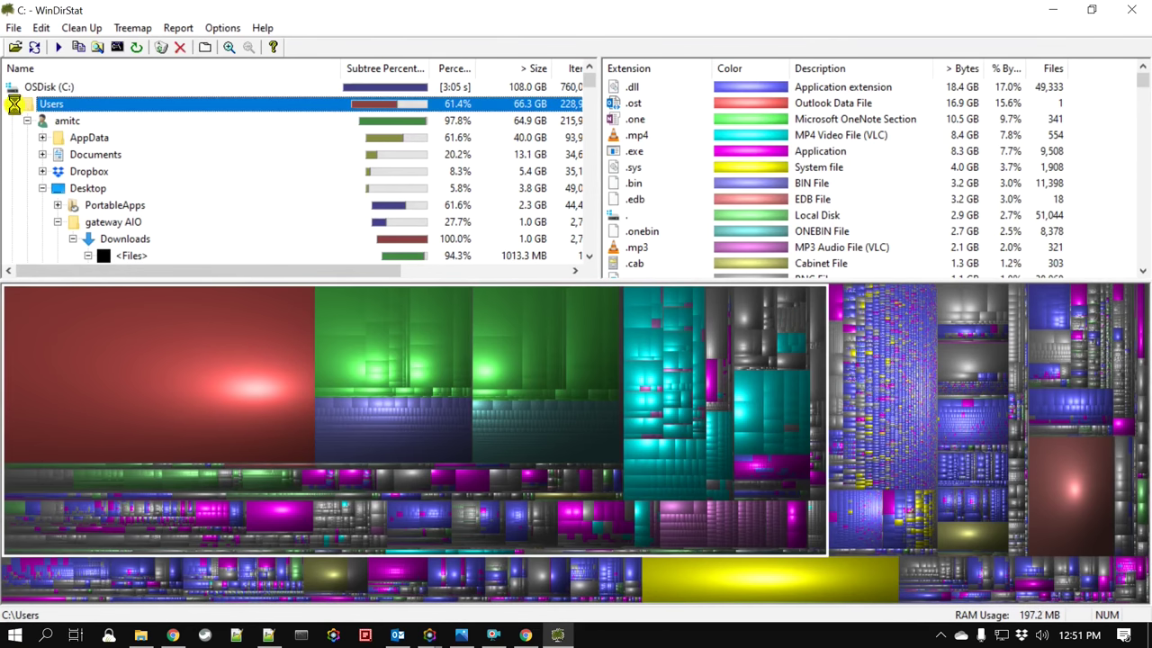
{"action": "left_click", "coordinate": [11, 104]}
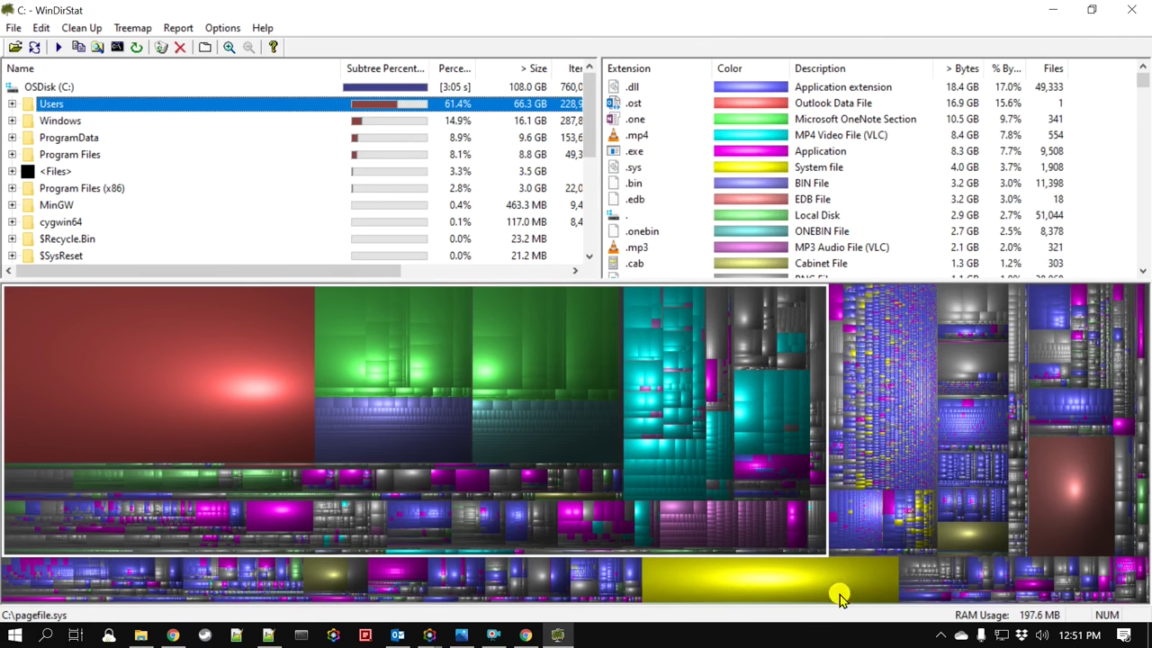
{"action": "left_click", "coordinate": [705, 585]}
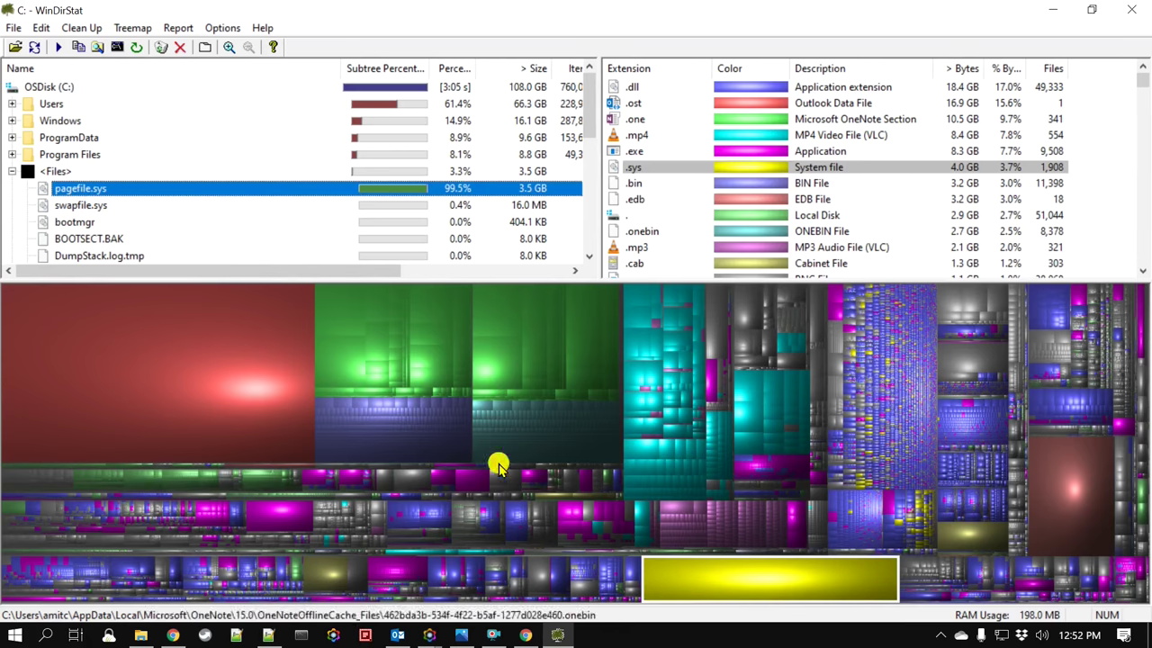
Step: Switch to the WinDirStat mind map and expand the "What about hibernate or page files?" topic
{"action": "mouse_move", "coordinate": [429, 635]}
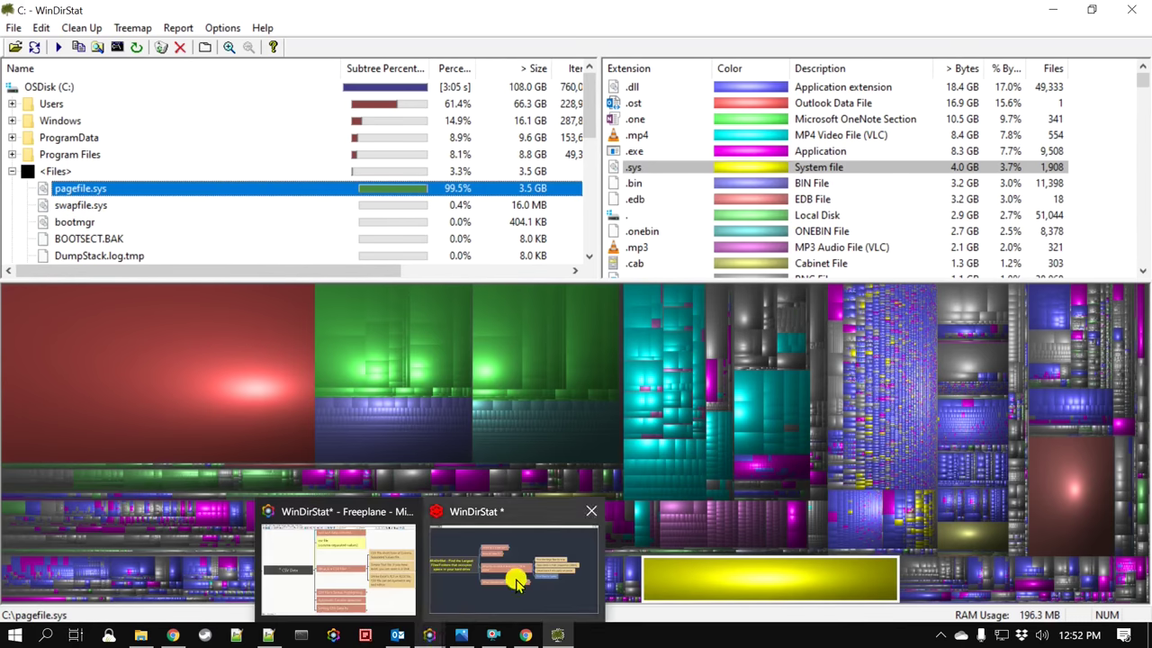
{"action": "left_click", "coordinate": [475, 609]}
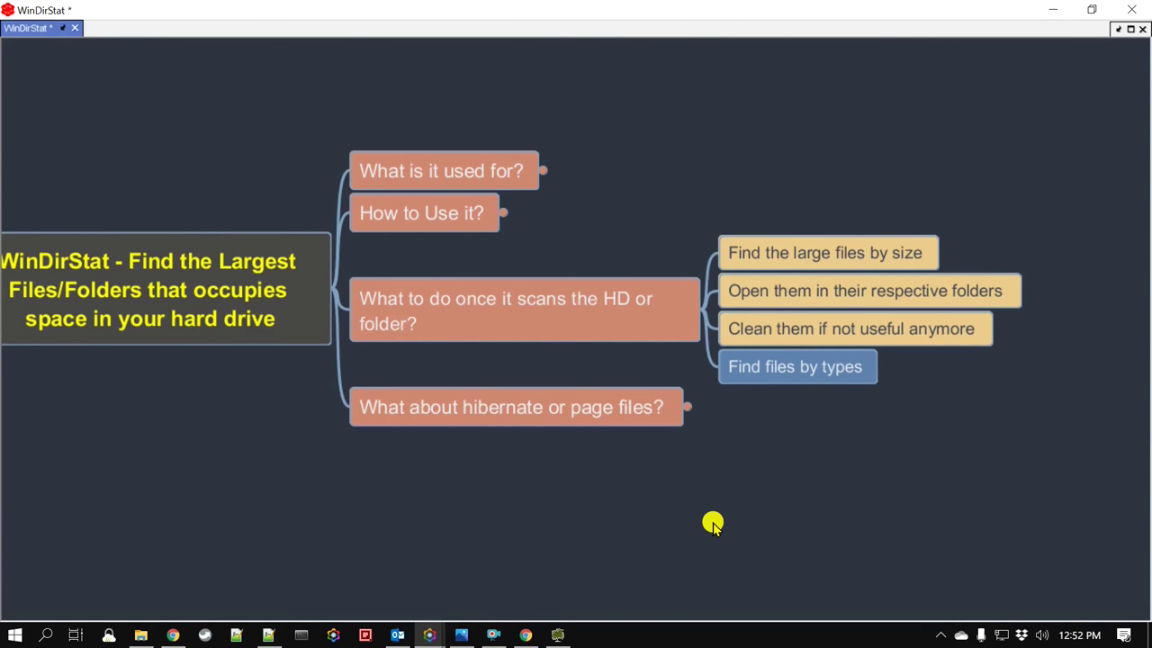
{"action": "left_click", "coordinate": [687, 407]}
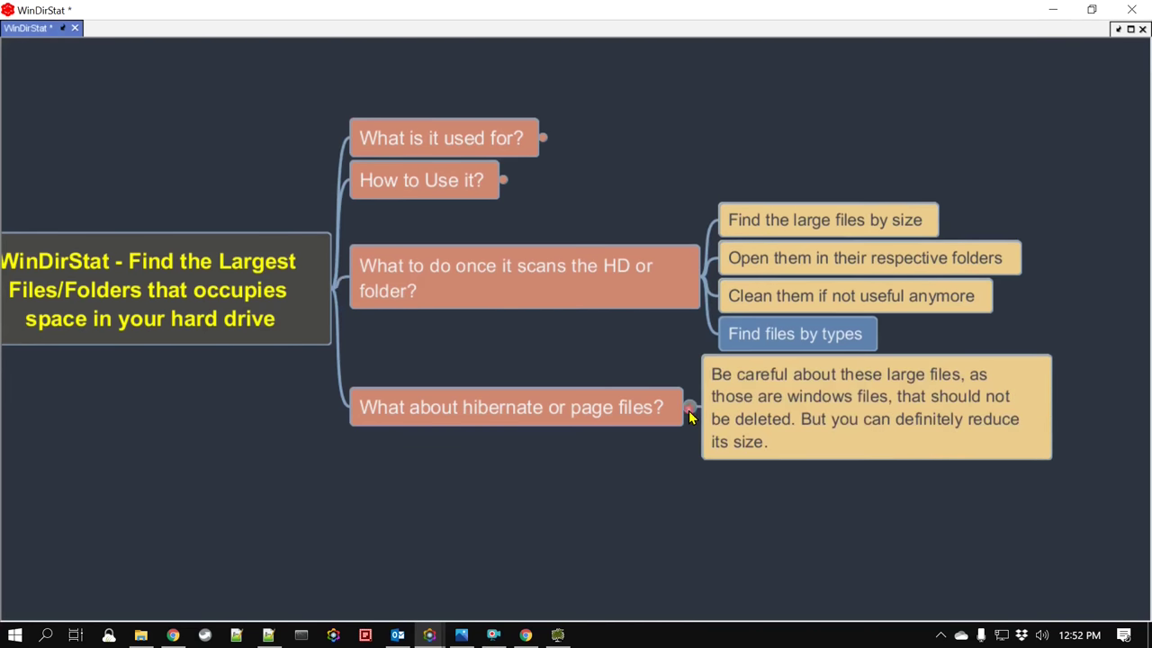
Step: Return to WinDirStat, locate Windows.edb and pagefile.sys through their treemap blocks, and minimize the window
{"action": "left_click", "coordinate": [558, 636]}
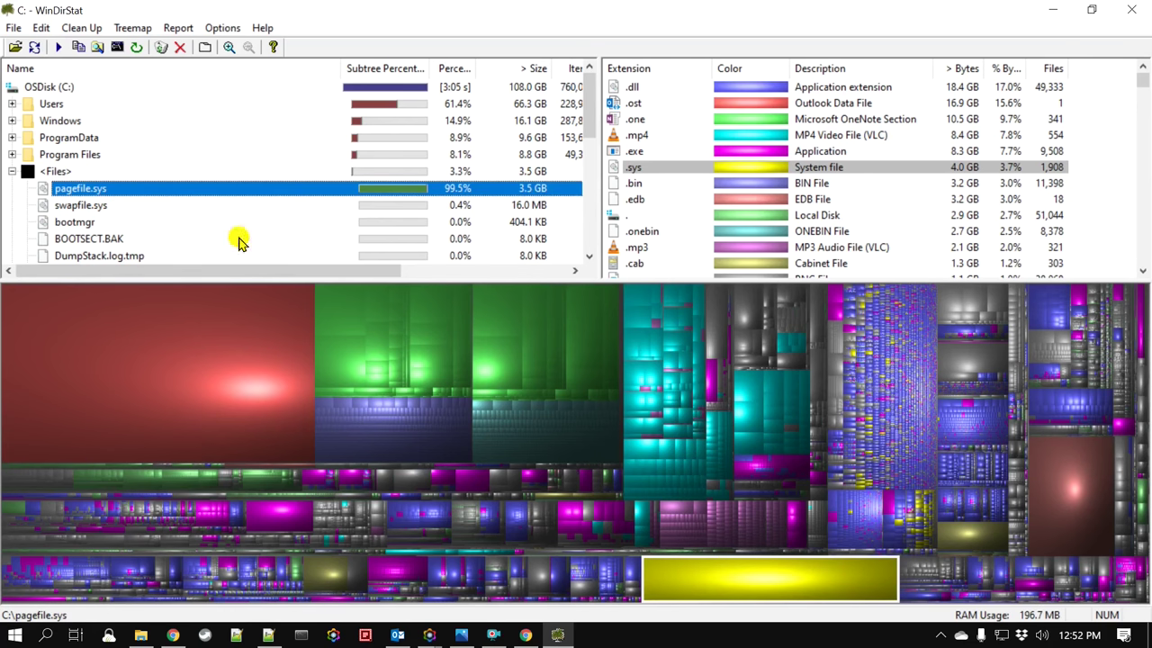
{"action": "left_click", "coordinate": [1070, 492]}
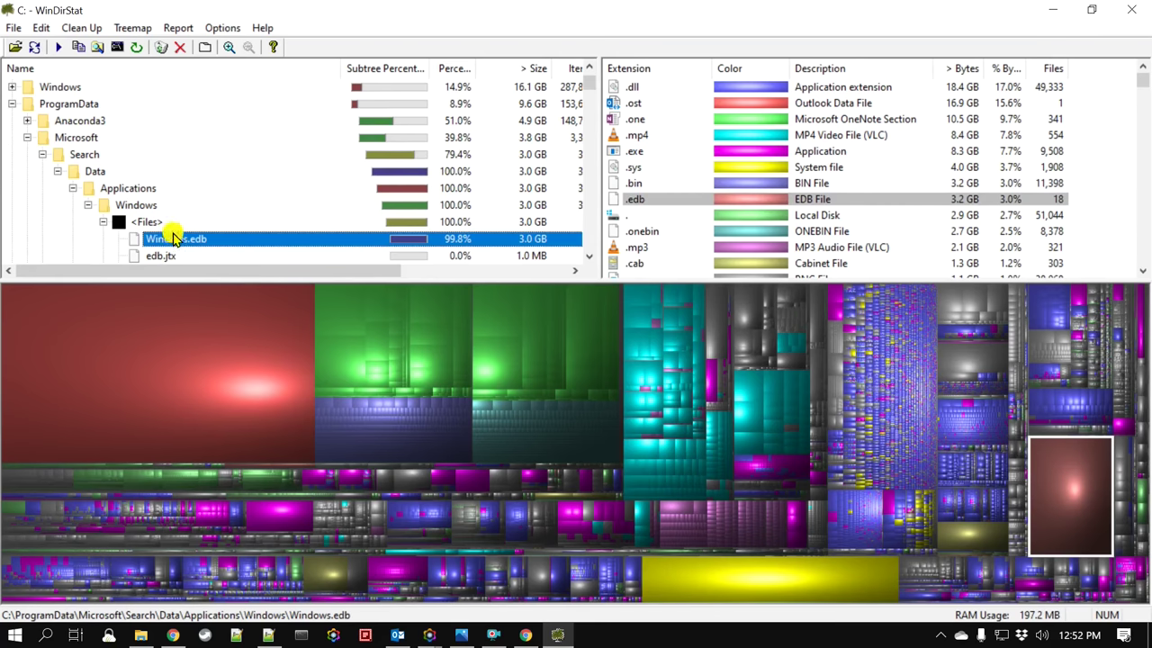
{"action": "left_click", "coordinate": [702, 573]}
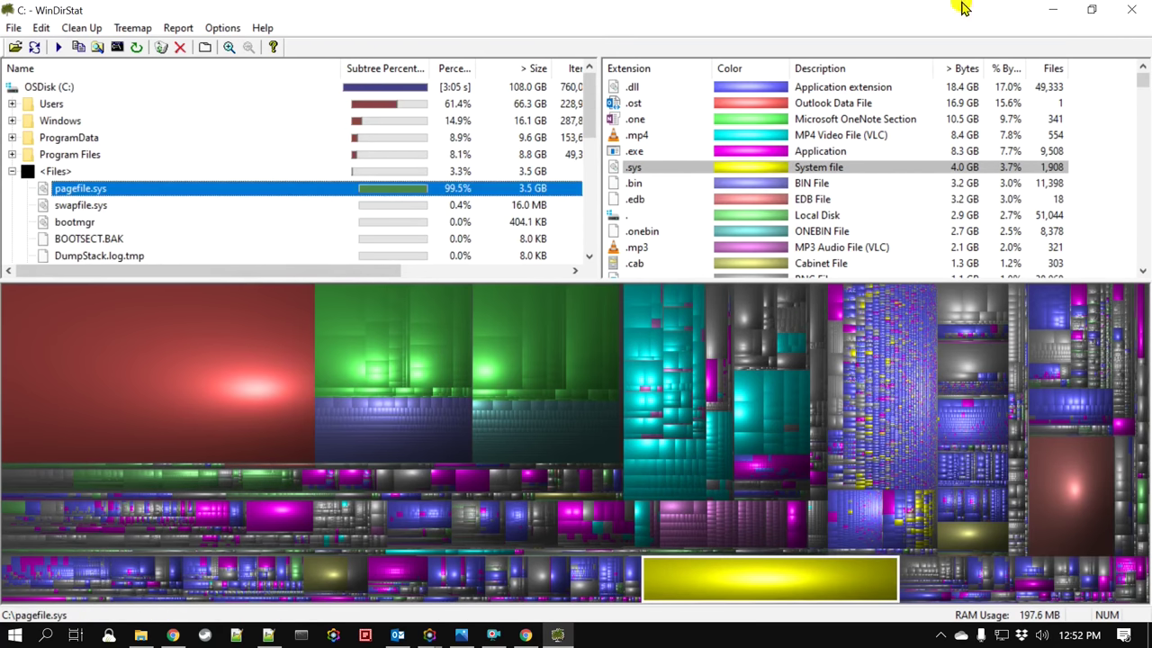
{"action": "left_click", "coordinate": [1054, 11]}
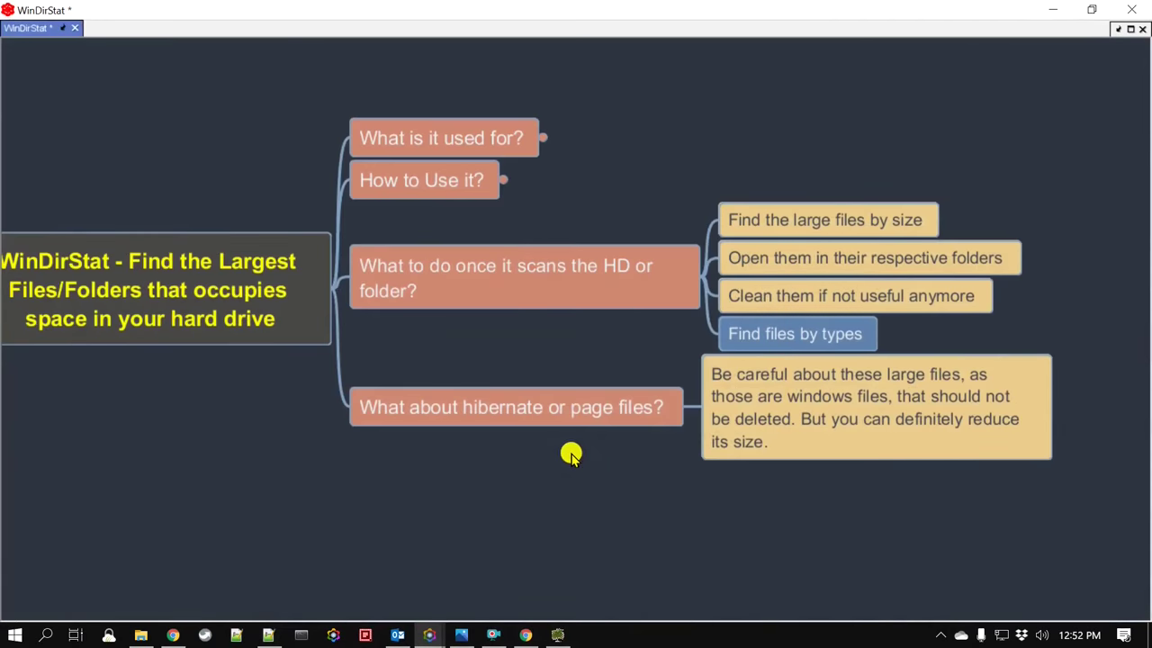
Step: Review the page file note in the mind map, and collapse the hibernate/page files and post-scan topics
{"action": "left_click_drag", "start_coordinate": [632, 495], "coordinate": [602, 462]}
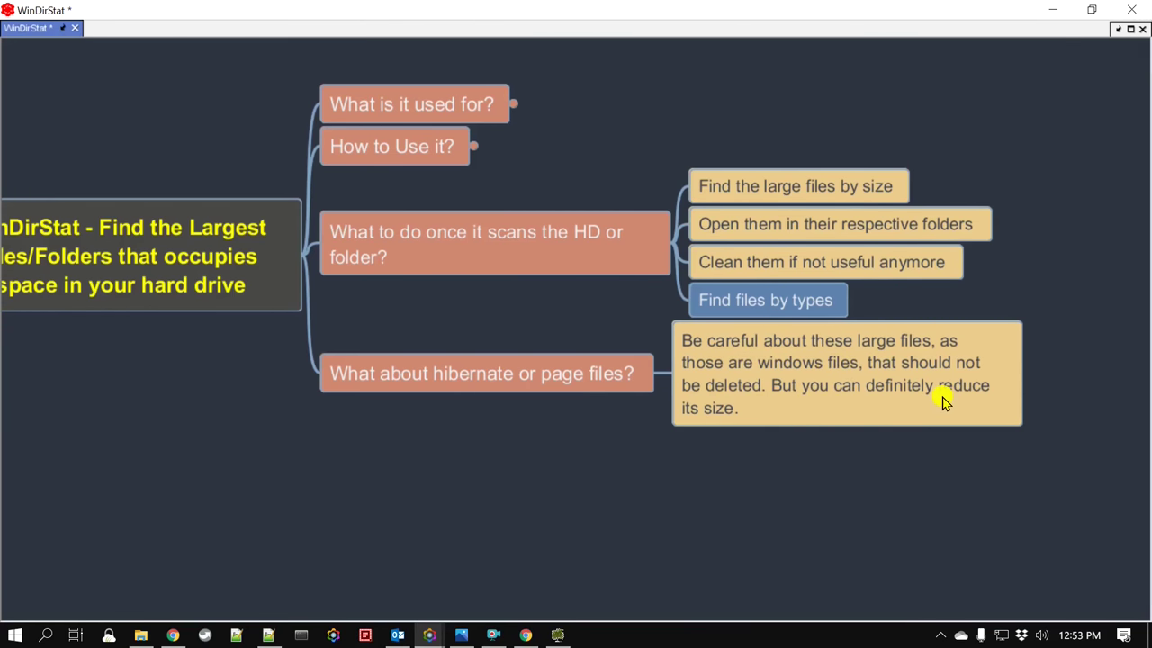
{"action": "left_click_drag", "start_coordinate": [301, 414], "coordinate": [355, 440]}
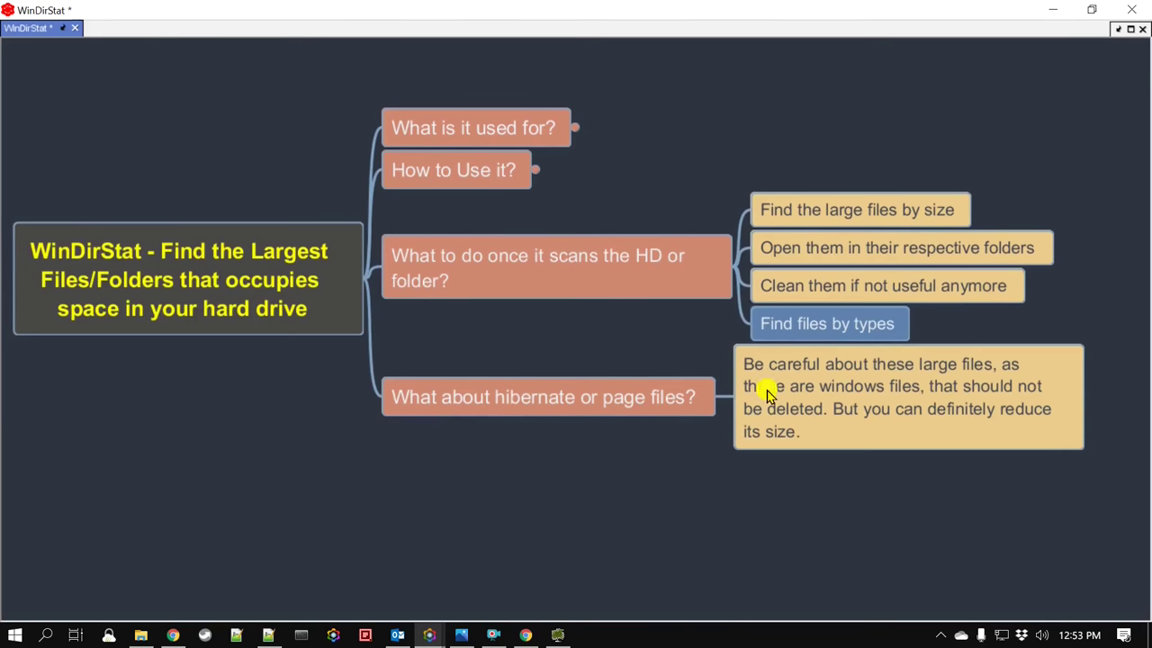
{"action": "left_click", "coordinate": [720, 396]}
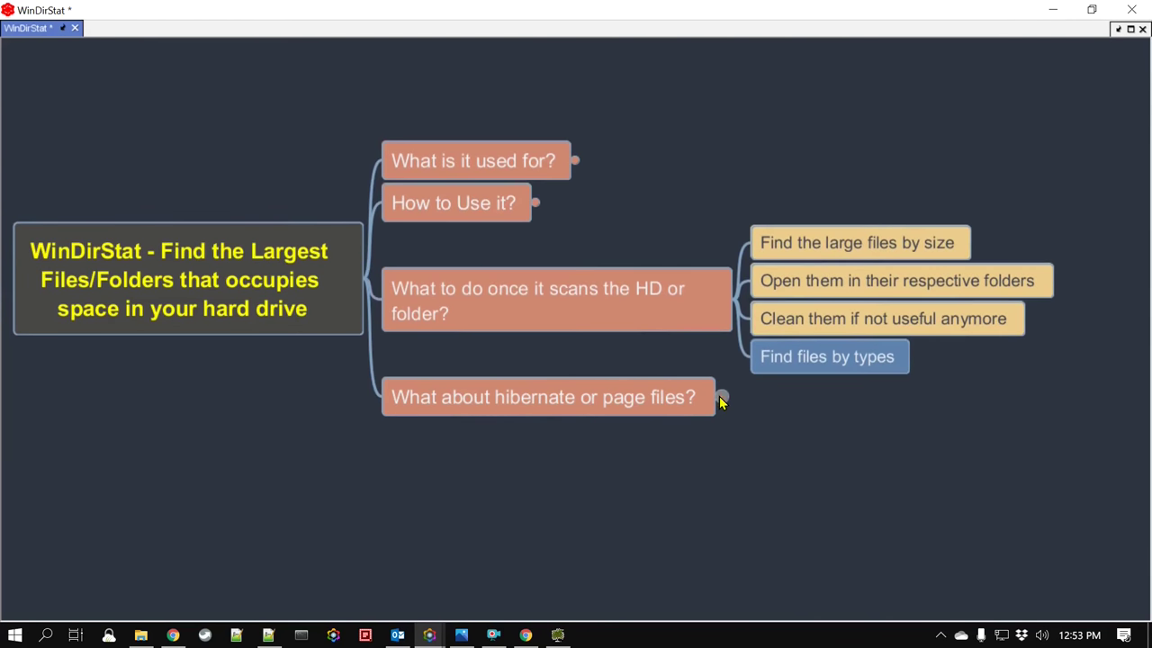
{"action": "left_click", "coordinate": [735, 300]}
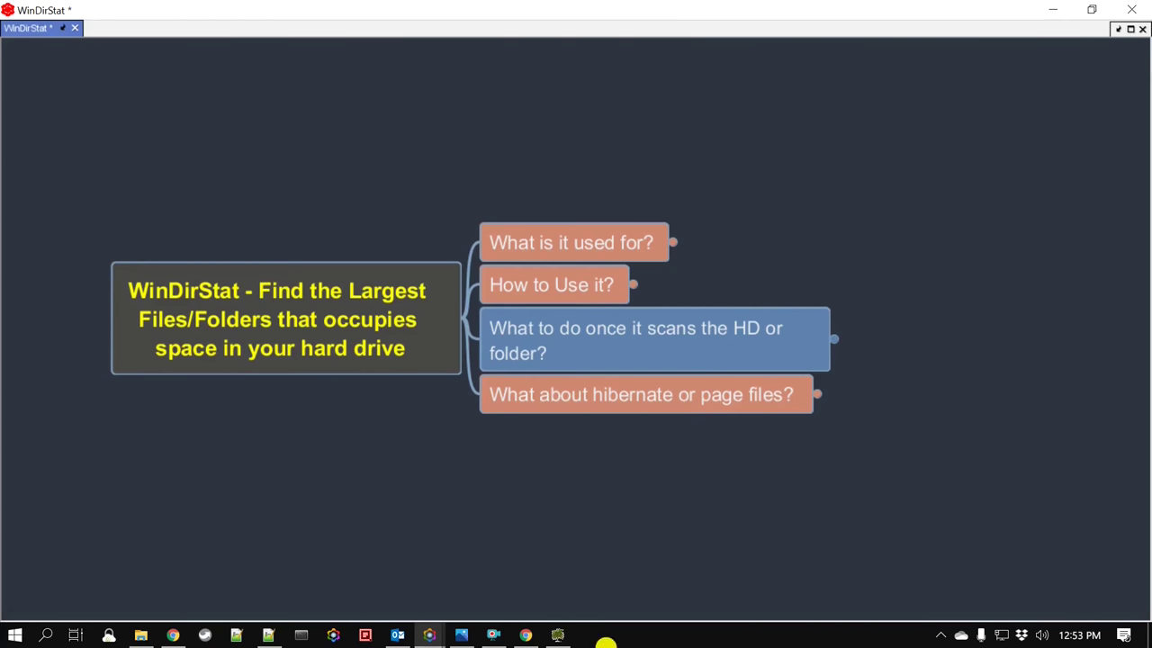
Step: Switch to WinDirStat, collapse the <Files> group, widen the directory list to show the item counts, and minimize the window
{"action": "left_click", "coordinate": [558, 632]}
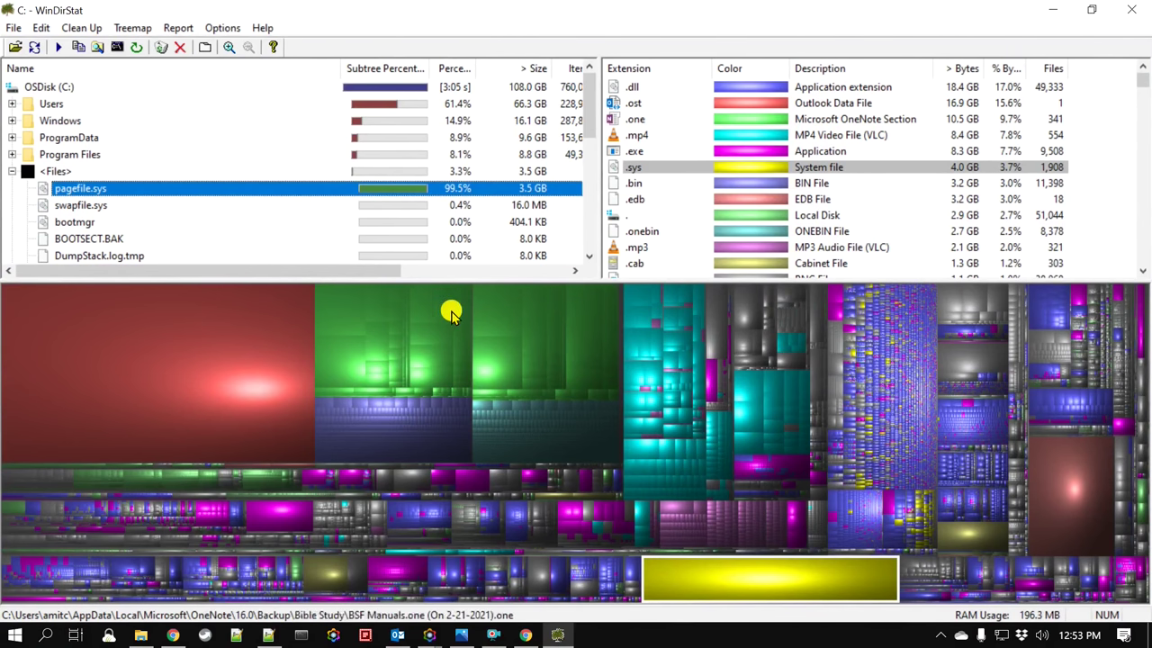
{"action": "left_click", "coordinate": [12, 171]}
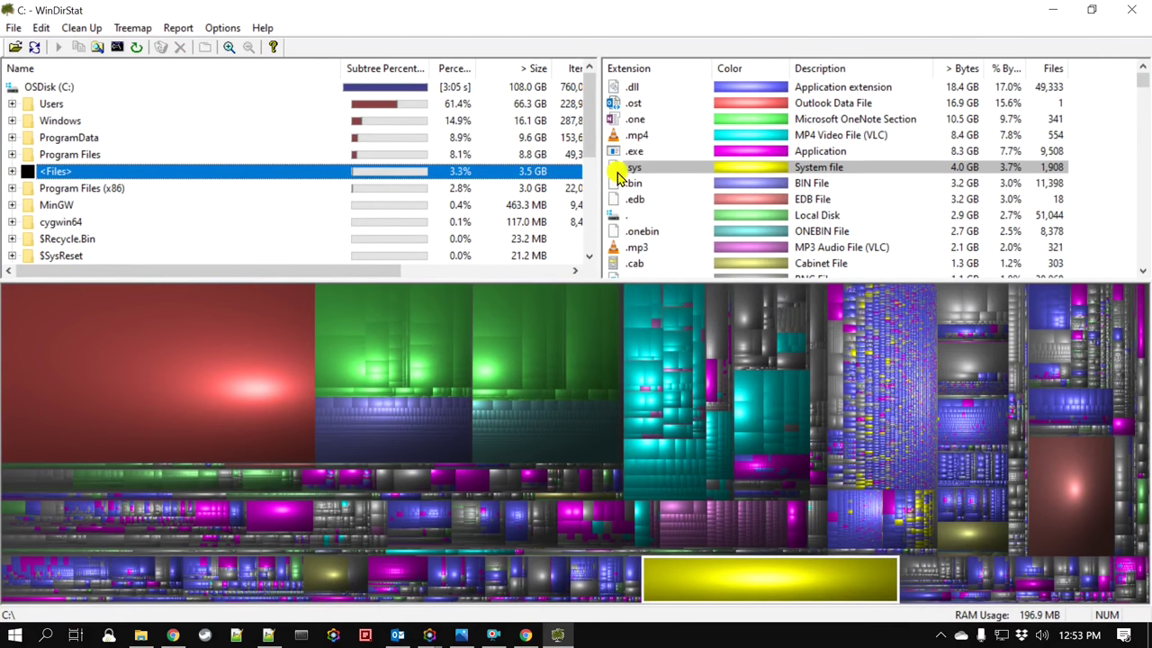
{"action": "left_click_drag", "start_coordinate": [602, 185], "coordinate": [632, 185]}
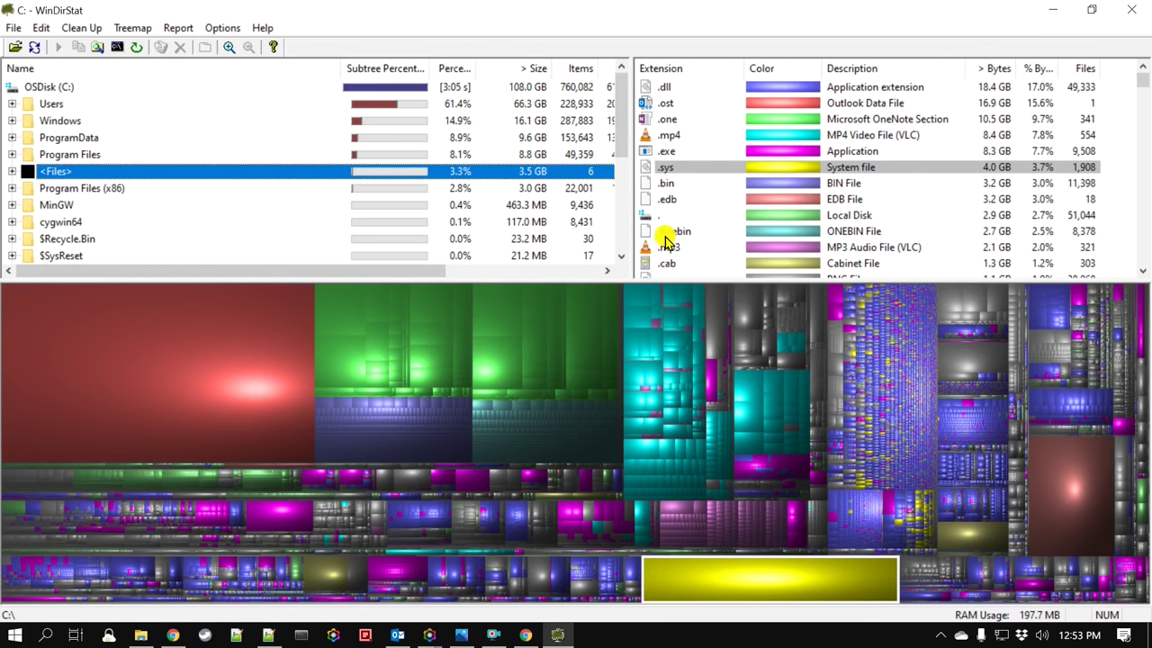
{"action": "left_click", "coordinate": [1049, 9]}
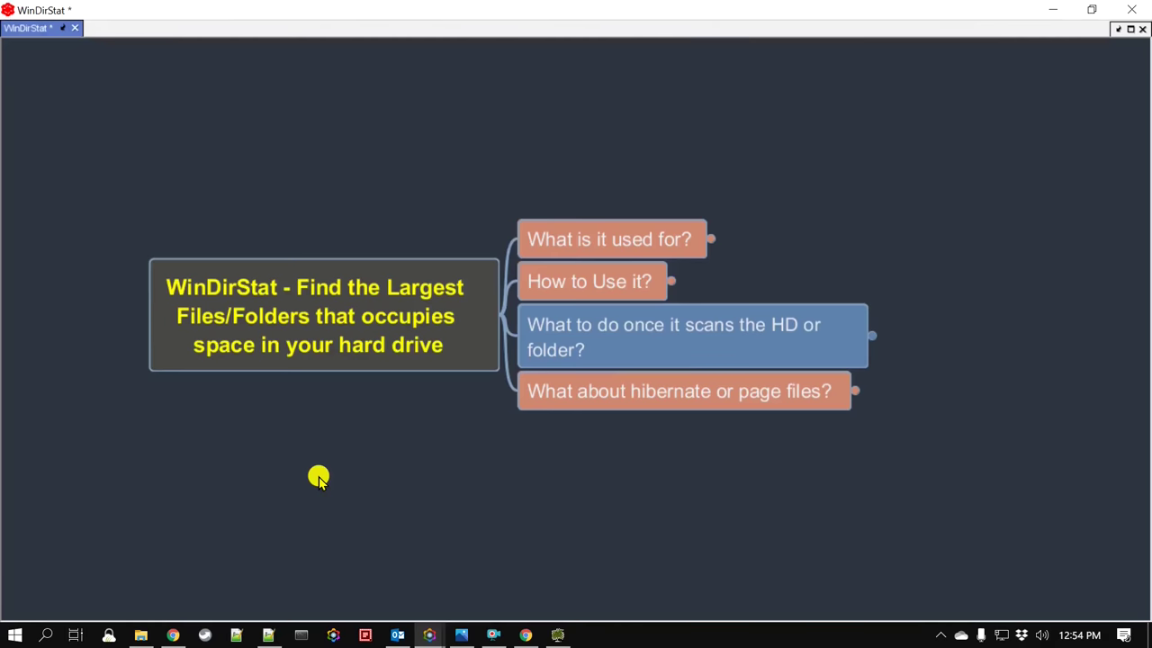